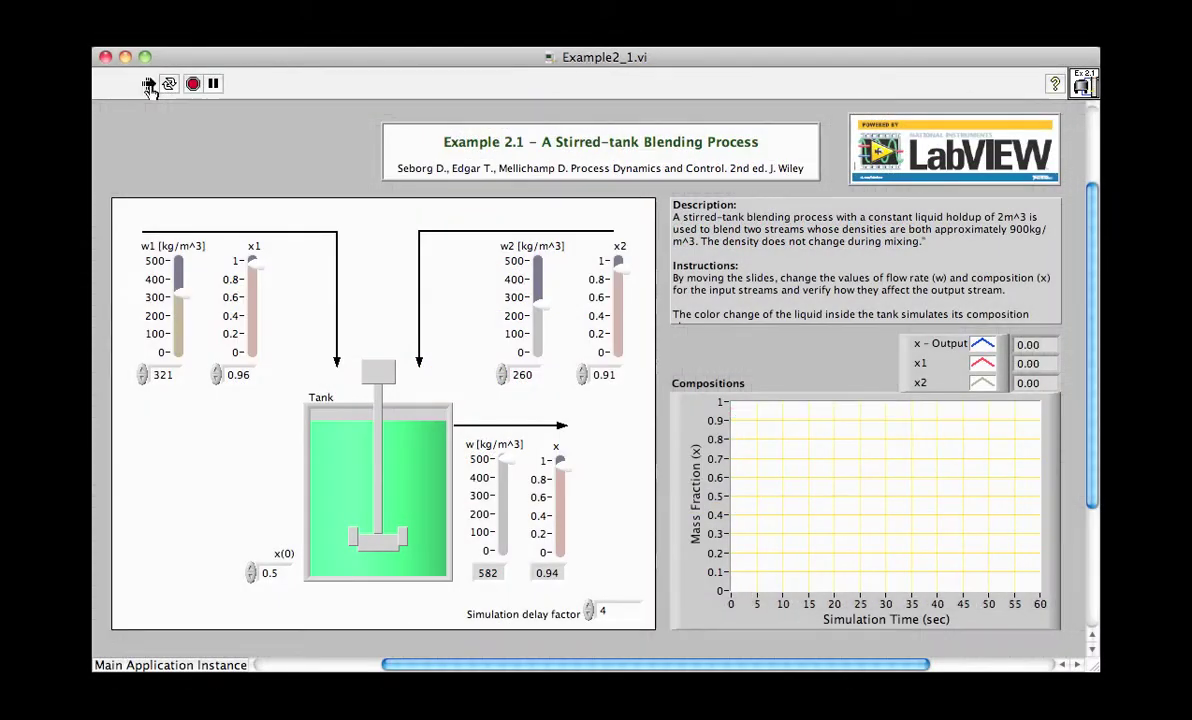
- Run the blending simulation, drop x1 to 0.13 and x2 to 0.12, restore both to 0.96, then abort
click(148, 86)
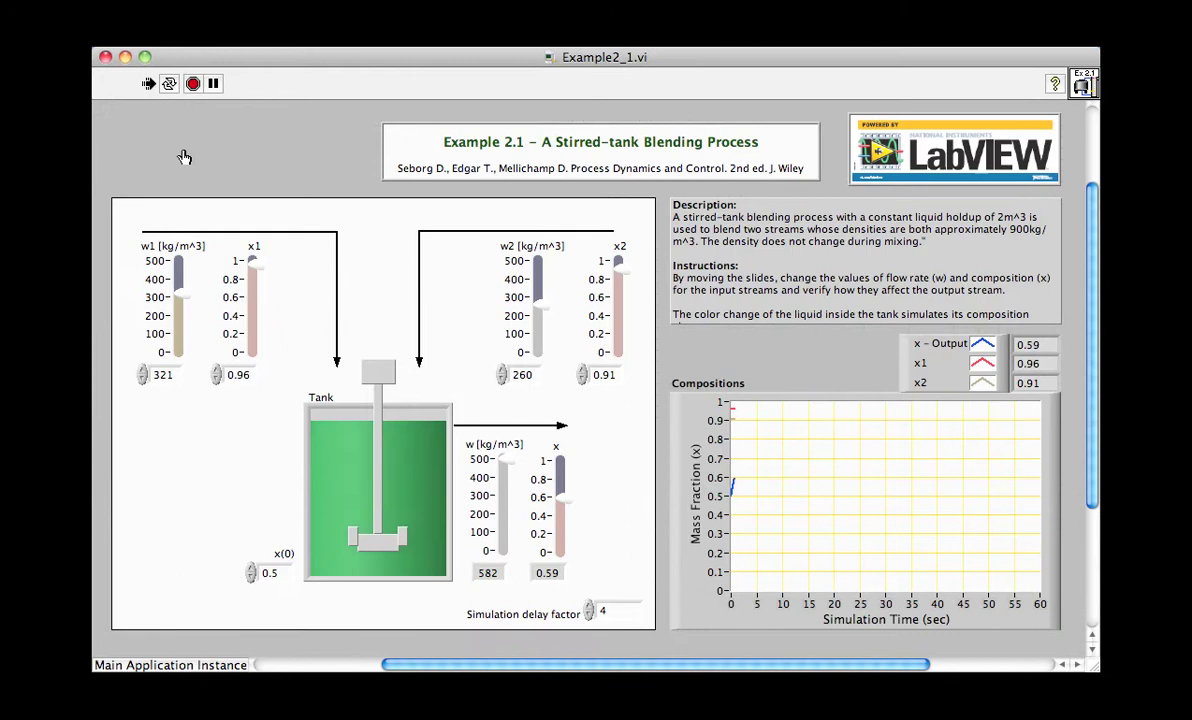
click(254, 343)
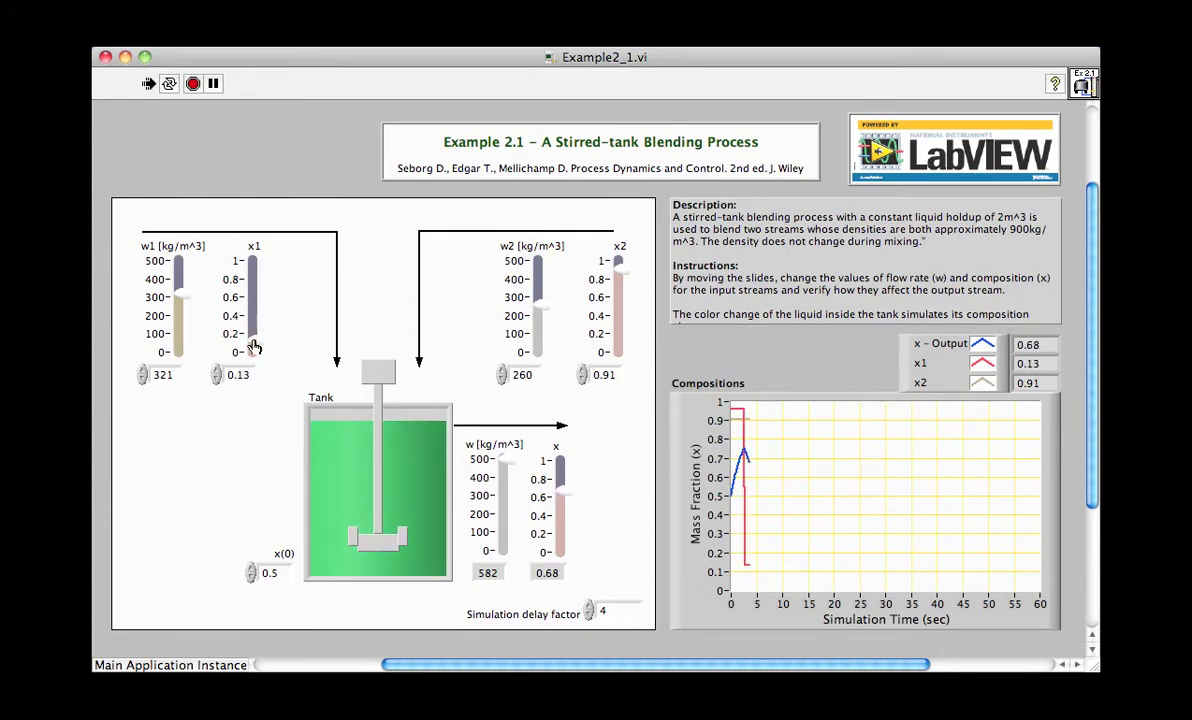
click(618, 346)
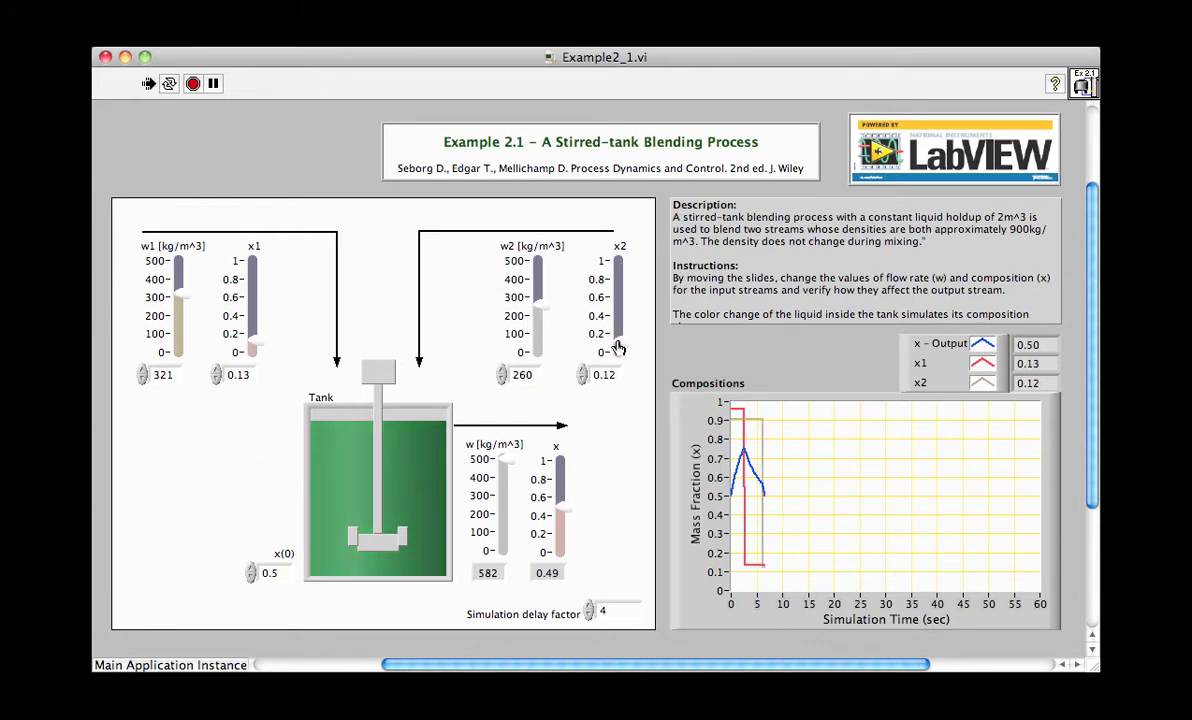
click(250, 270)
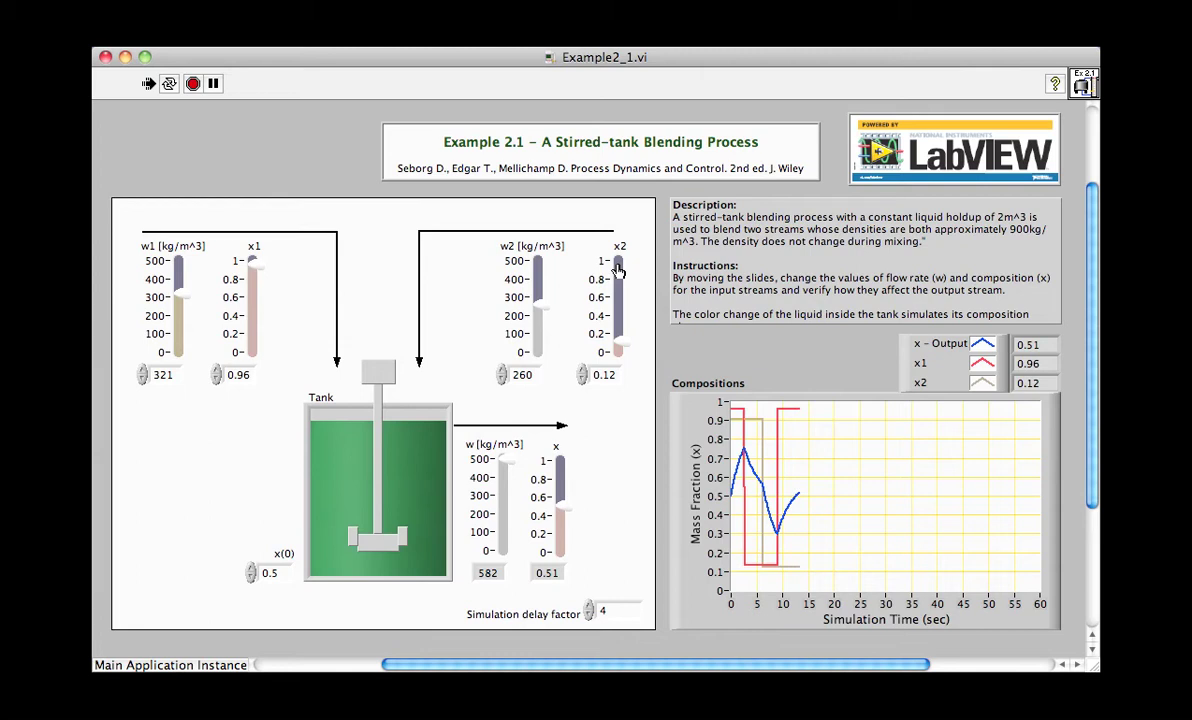
click(618, 270)
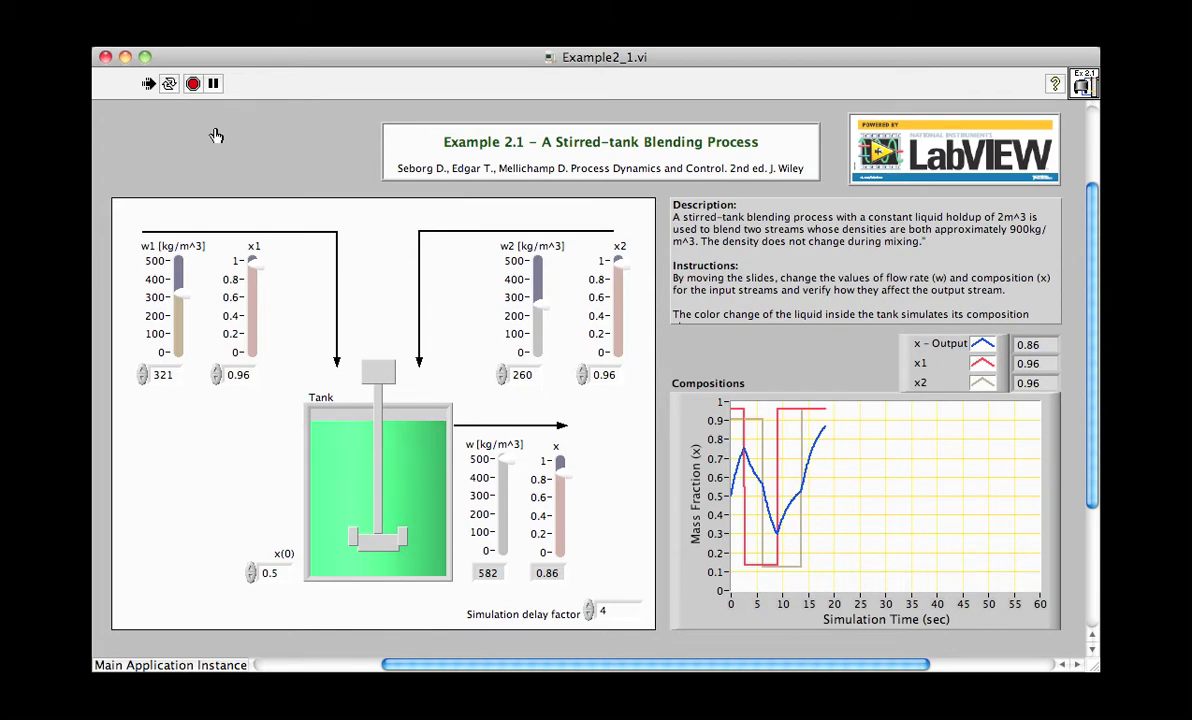
click(193, 85)
key(super+e)
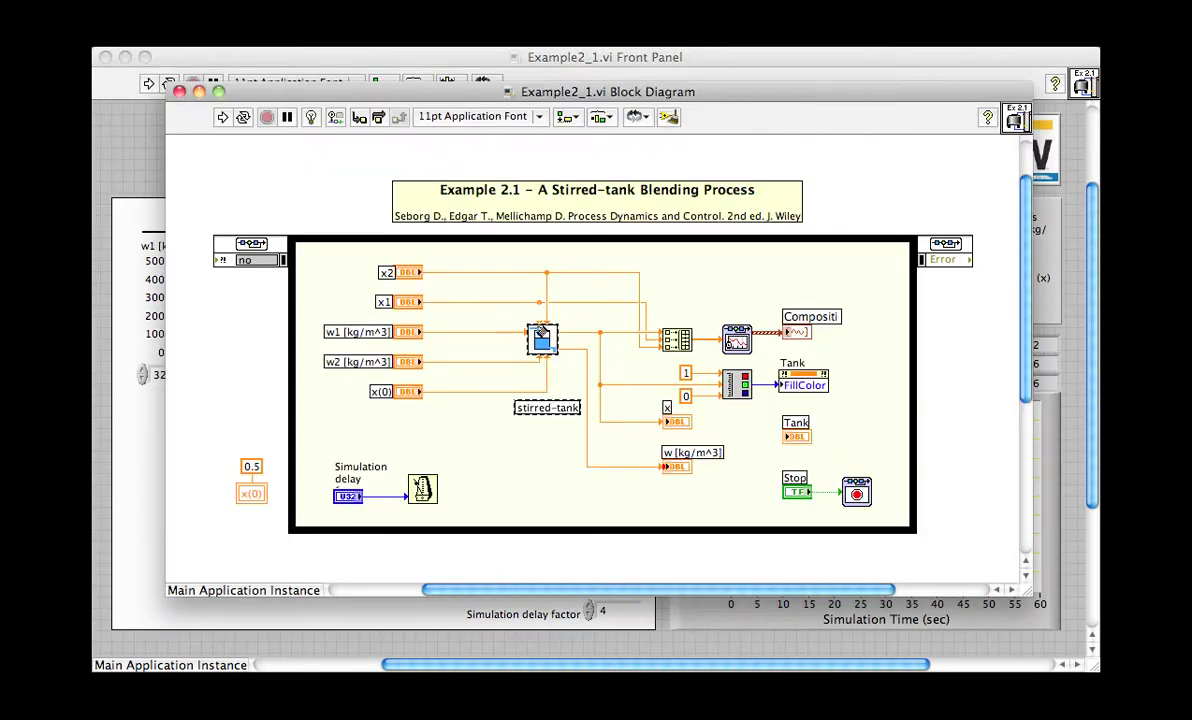
right_click(541, 340)
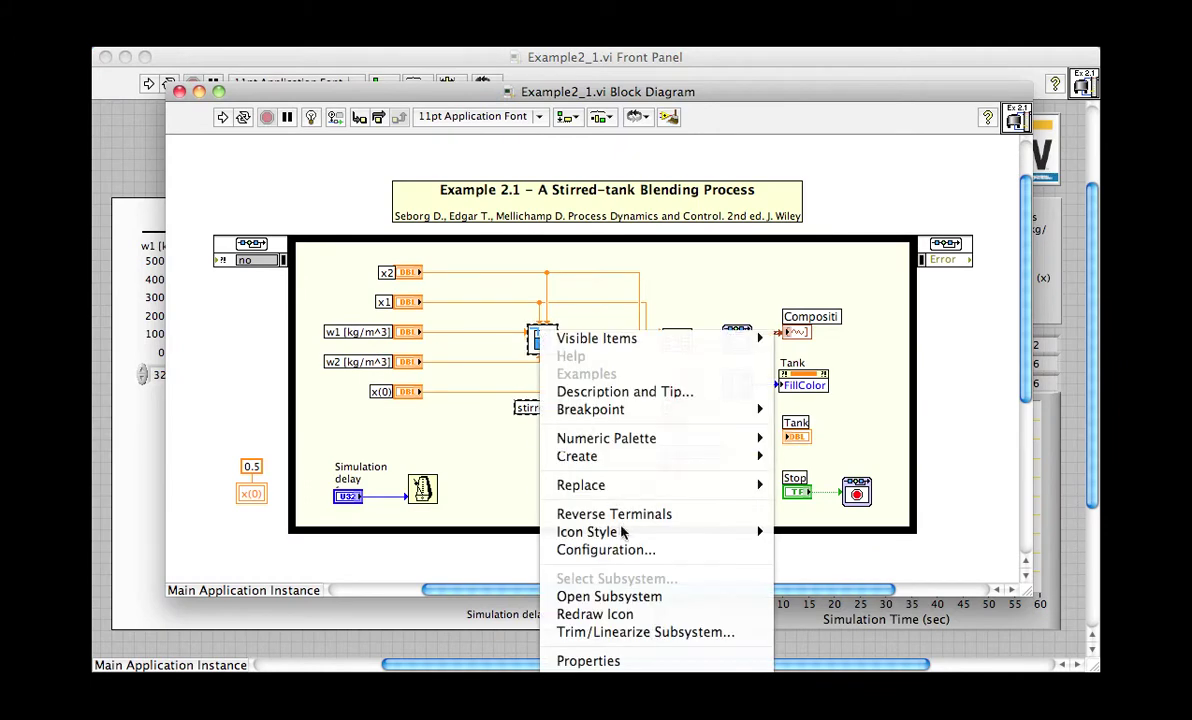
click(632, 598)
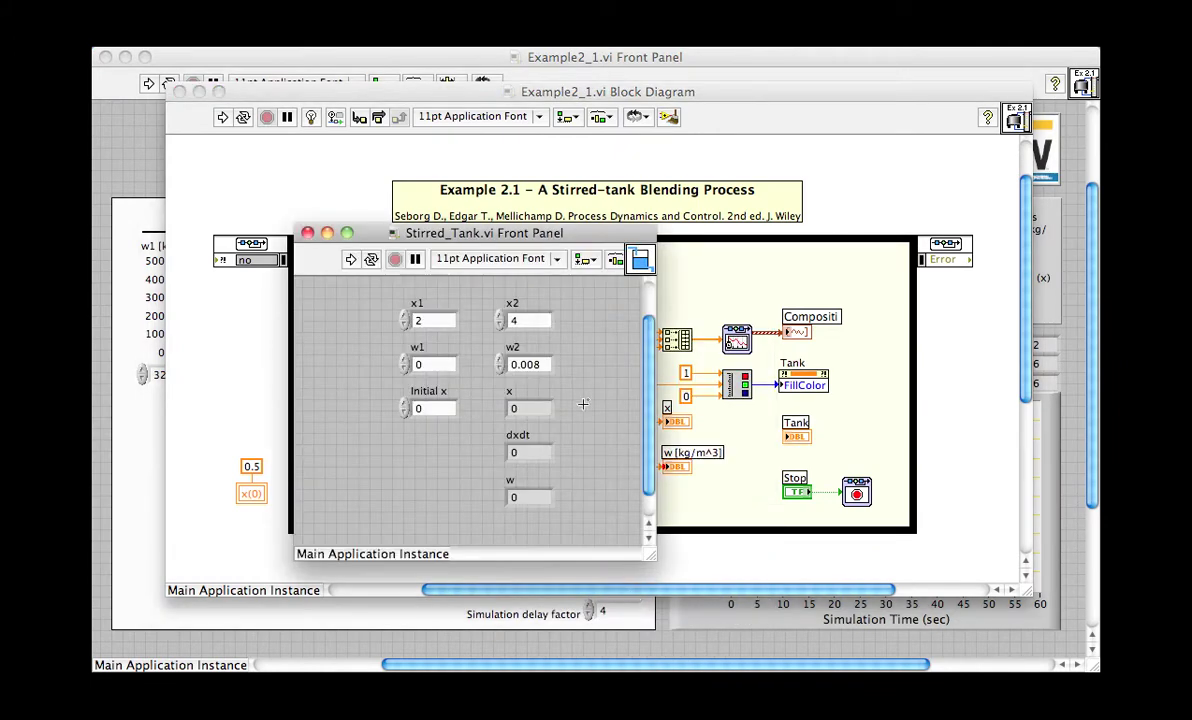
key(super+e)
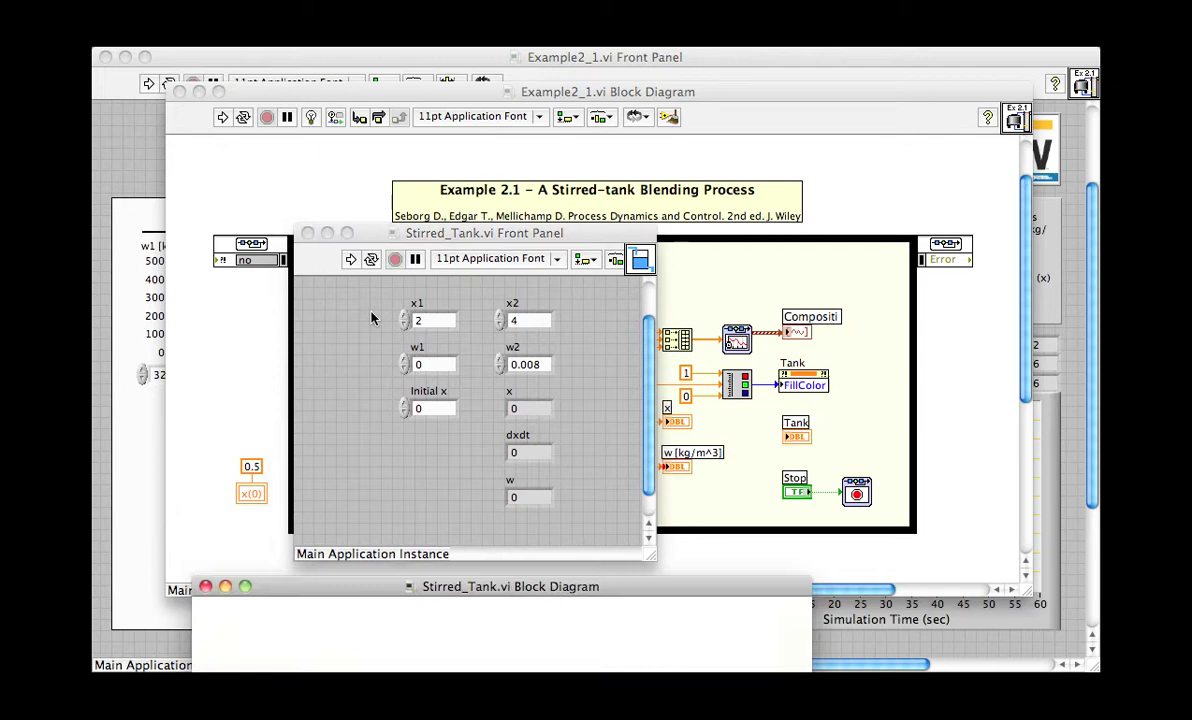
drag(359, 587, 433, 185)
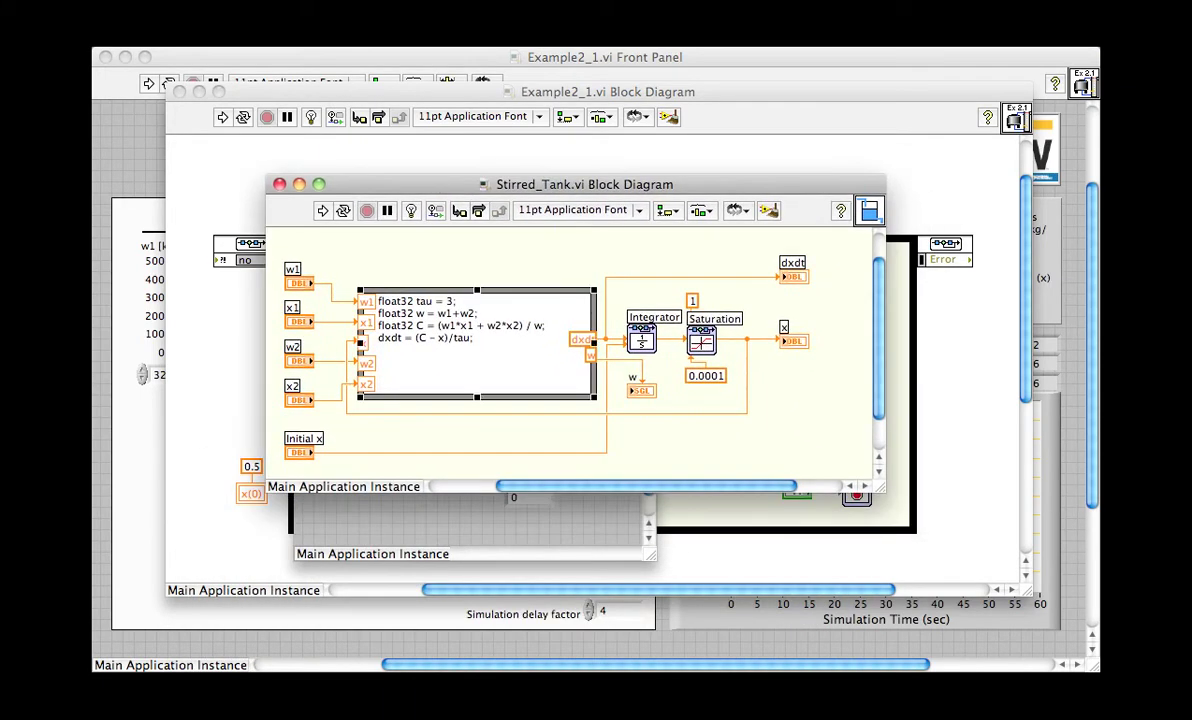
drag(378, 338, 376, 298)
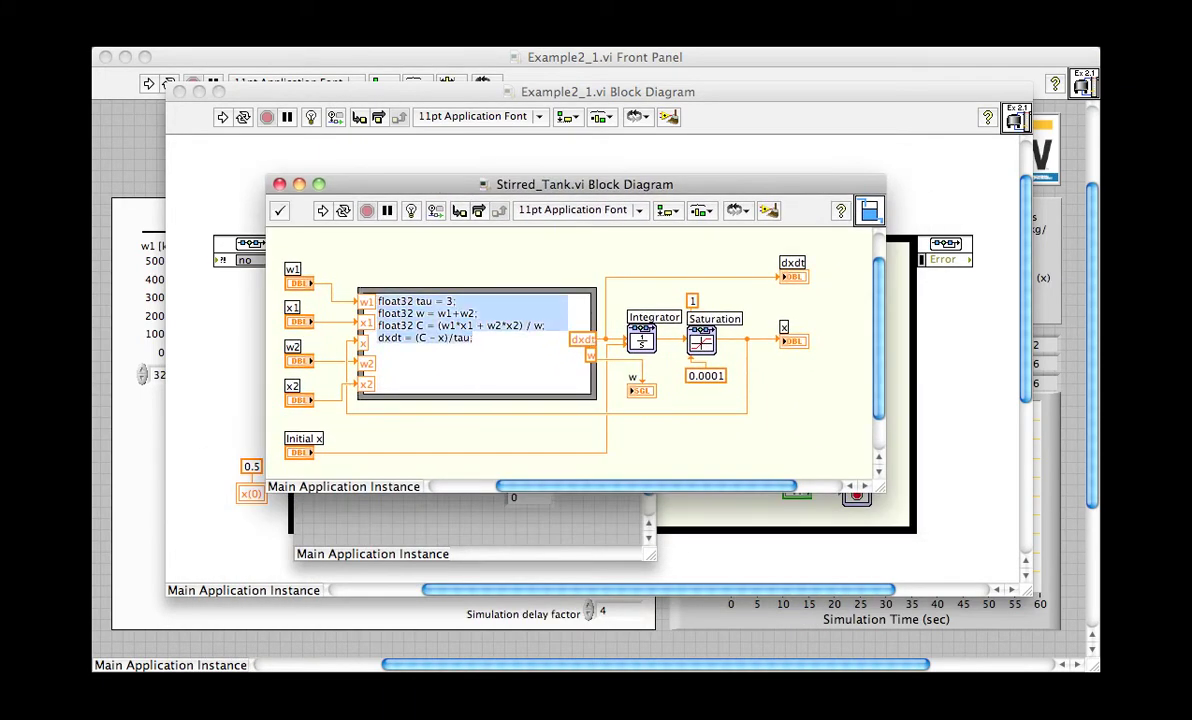
click(376, 260)
key(ctrl+w)
key(ctrl+w)
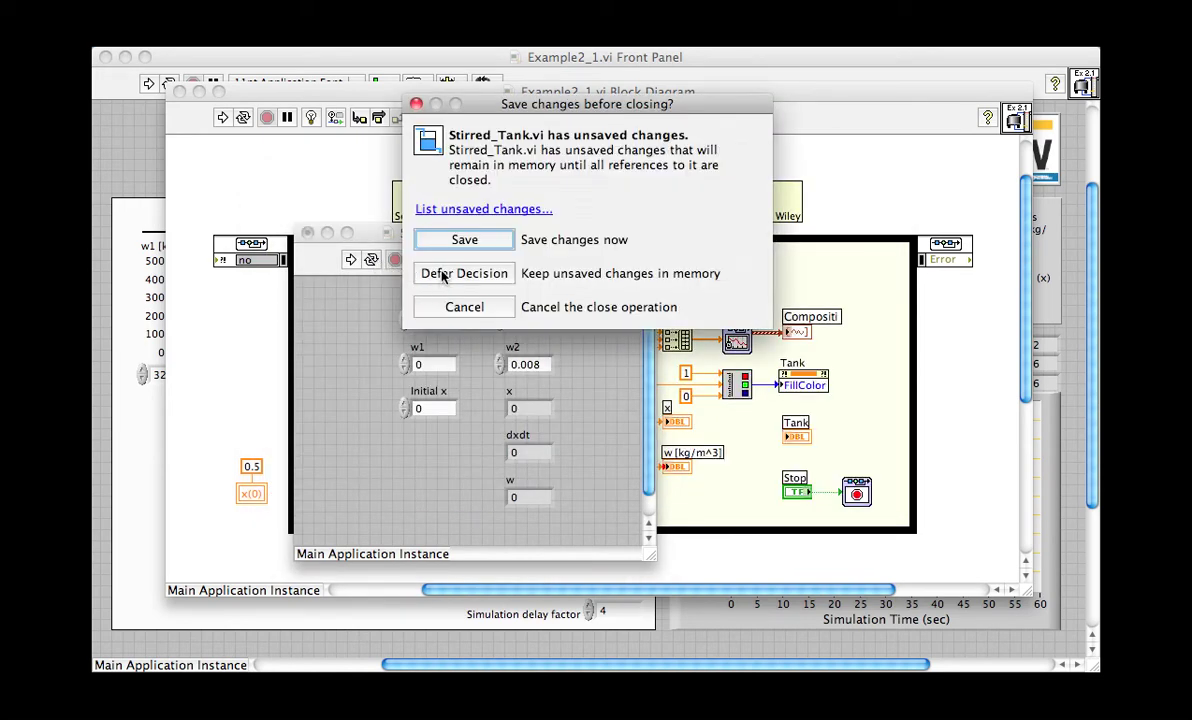
click(445, 275)
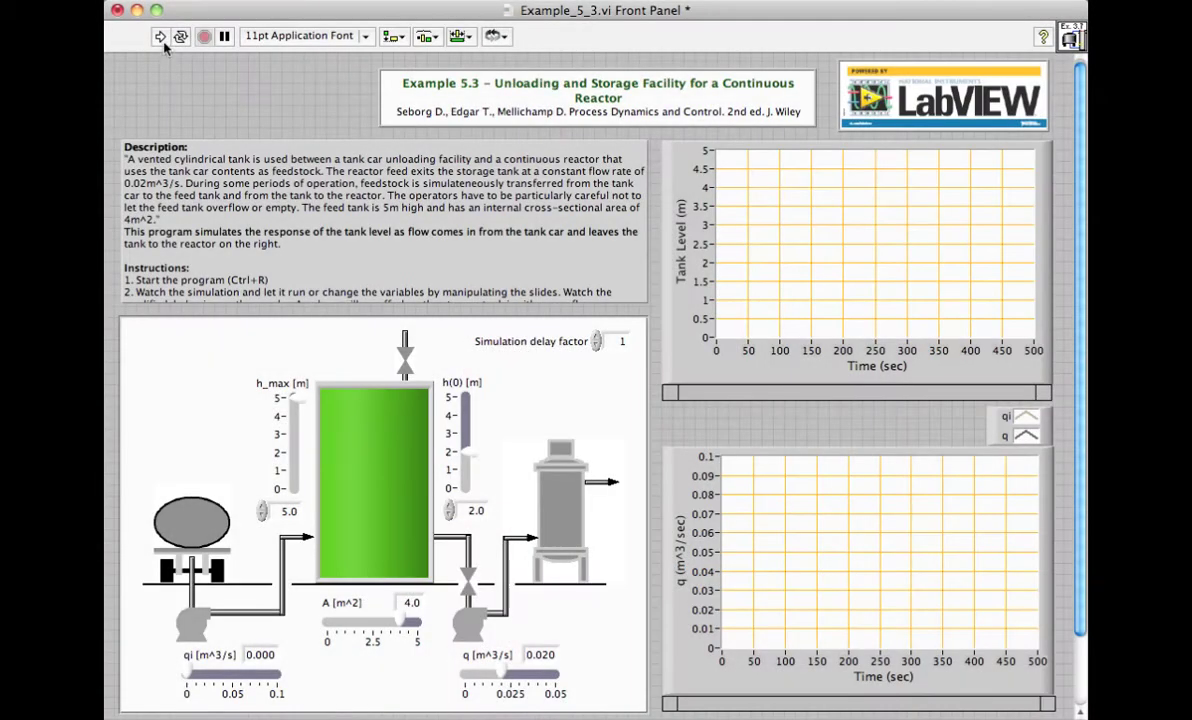
- Run the storage-tank simulation, raise qi past 0.043, increase q, then cut qi to 0.016
click(163, 40)
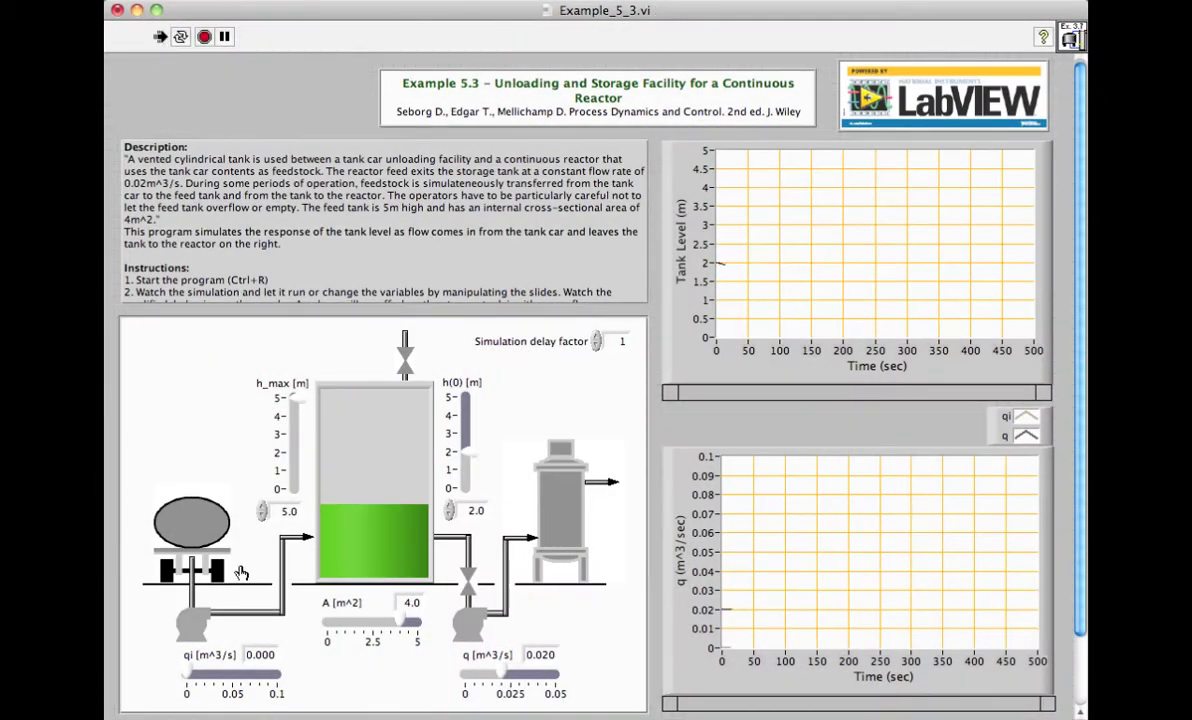
click(227, 677)
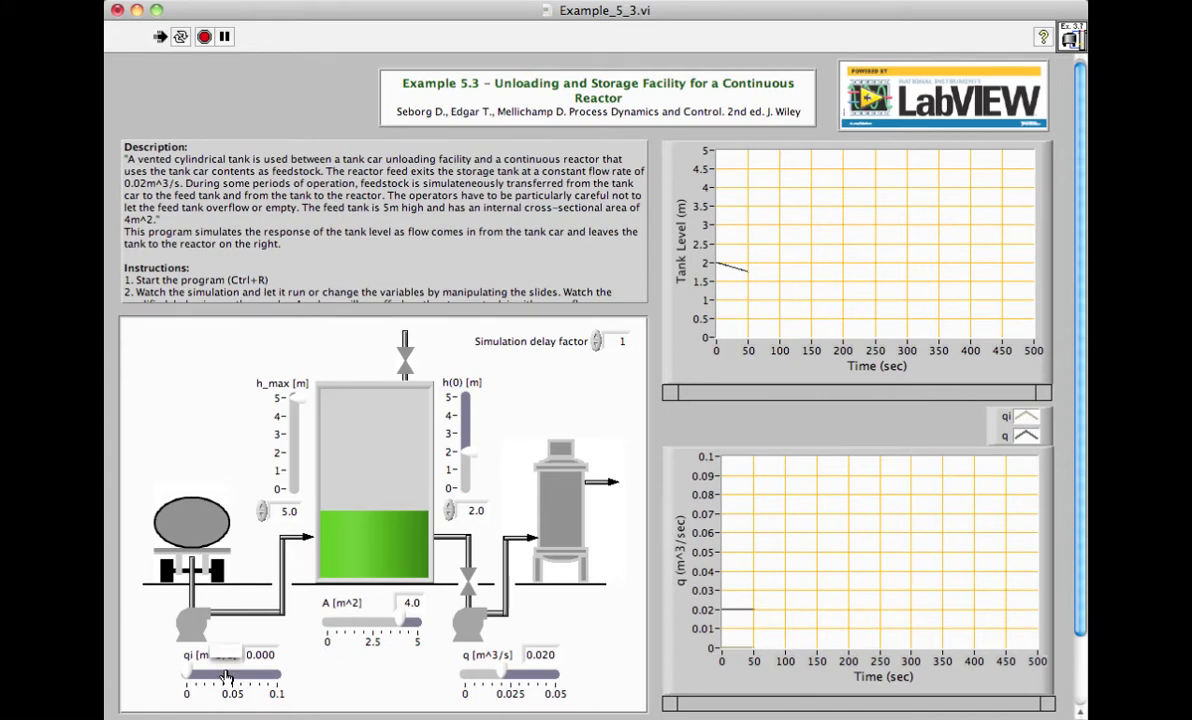
drag(227, 677, 258, 677)
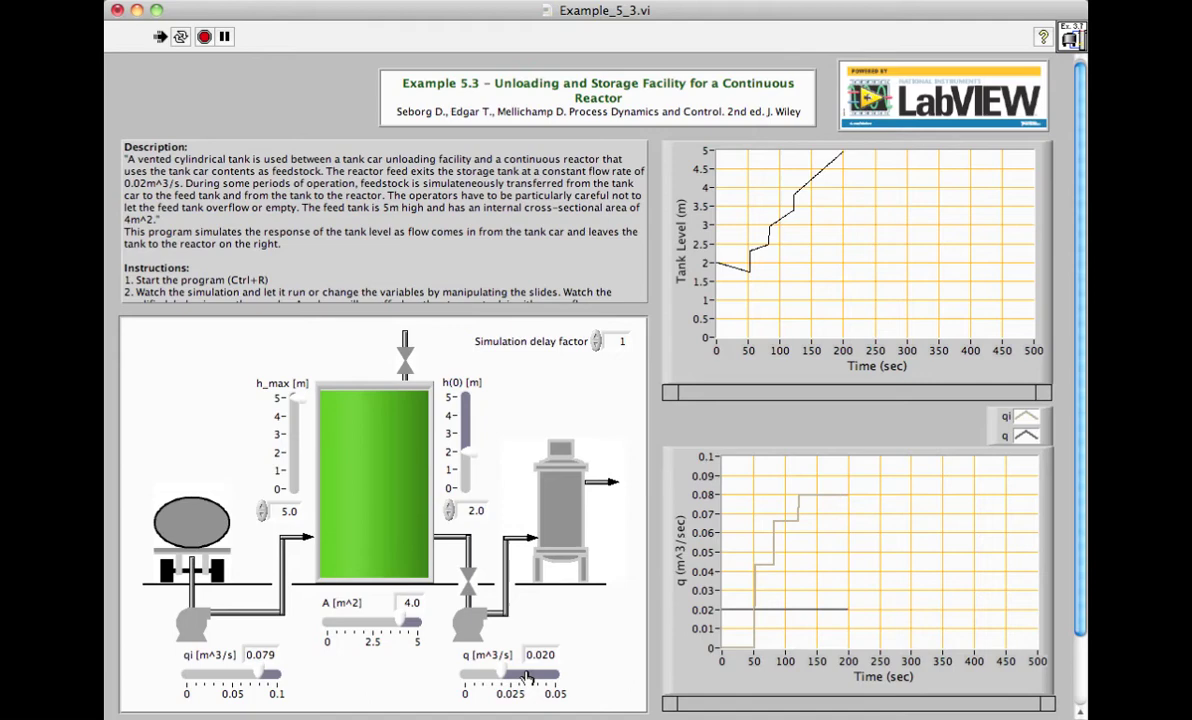
drag(527, 679, 553, 680)
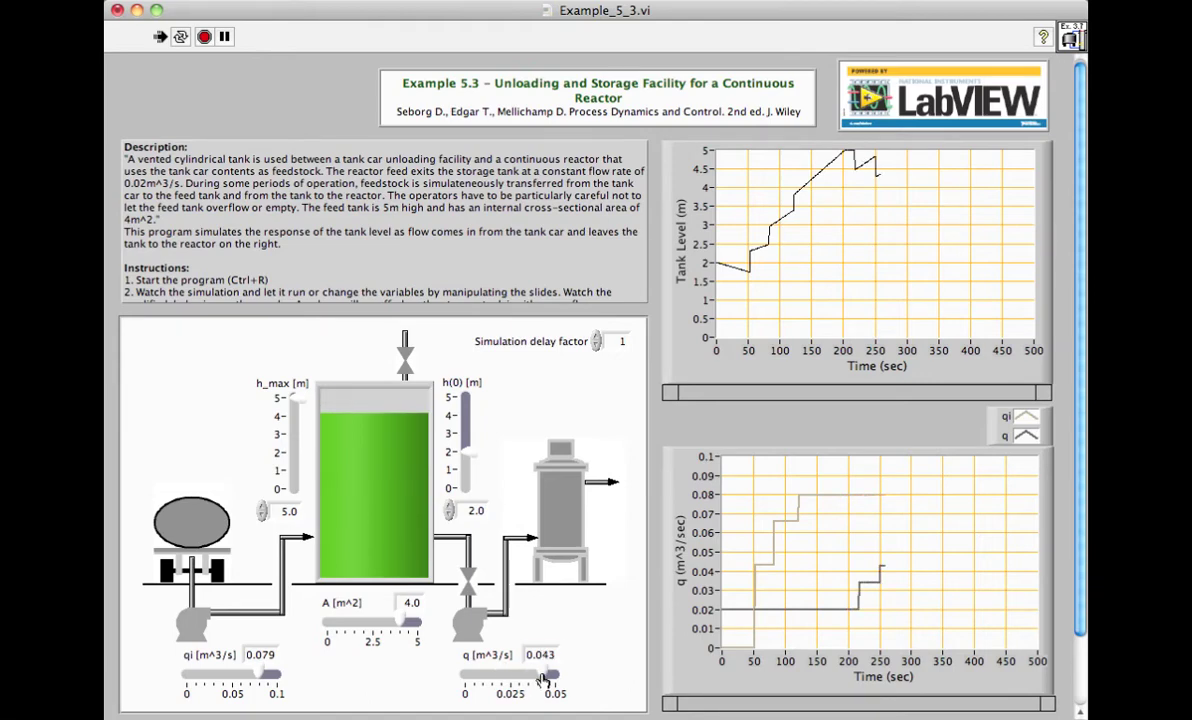
drag(206, 683, 201, 680)
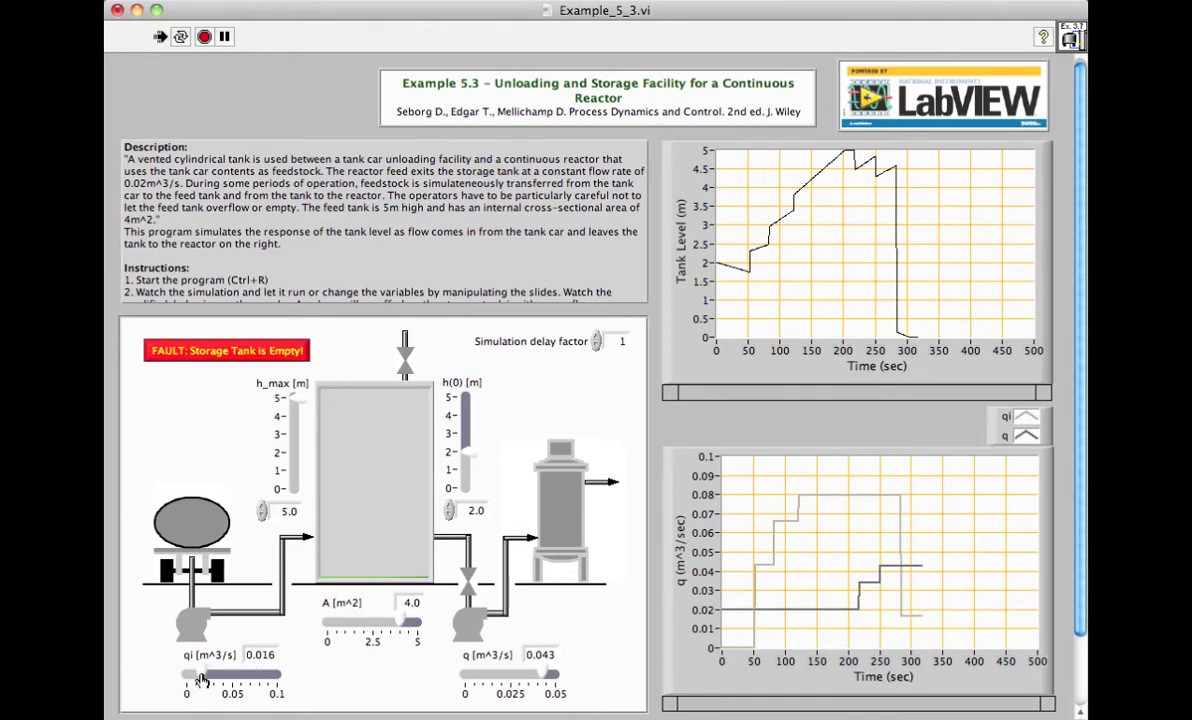
- On the storage-tank block diagram, keep Runge-Kutta 45 as the simulation loop's solver
key(ctrl+e)
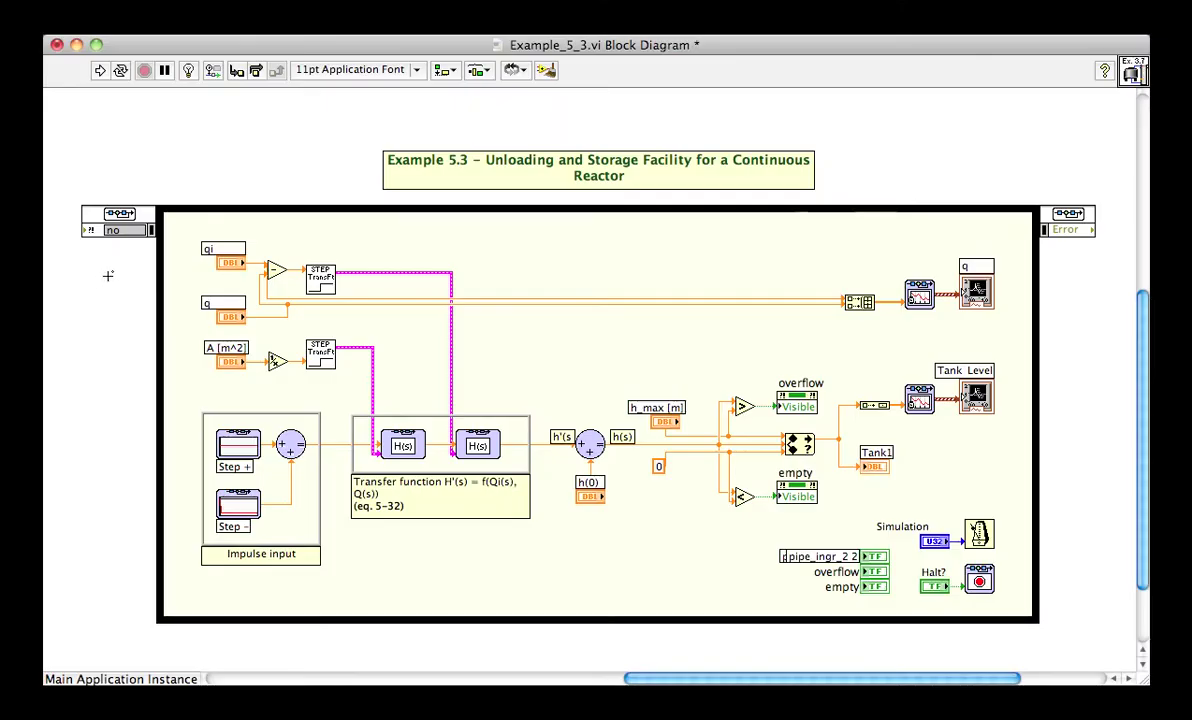
double_click(146, 217)
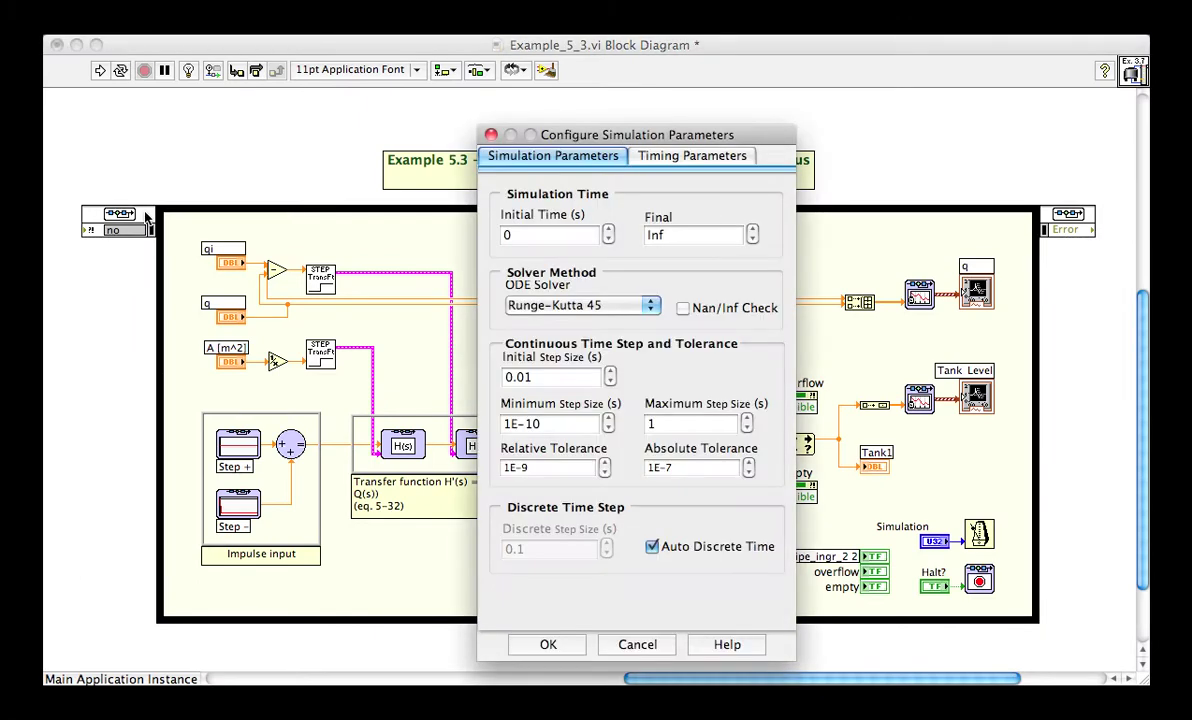
click(652, 305)
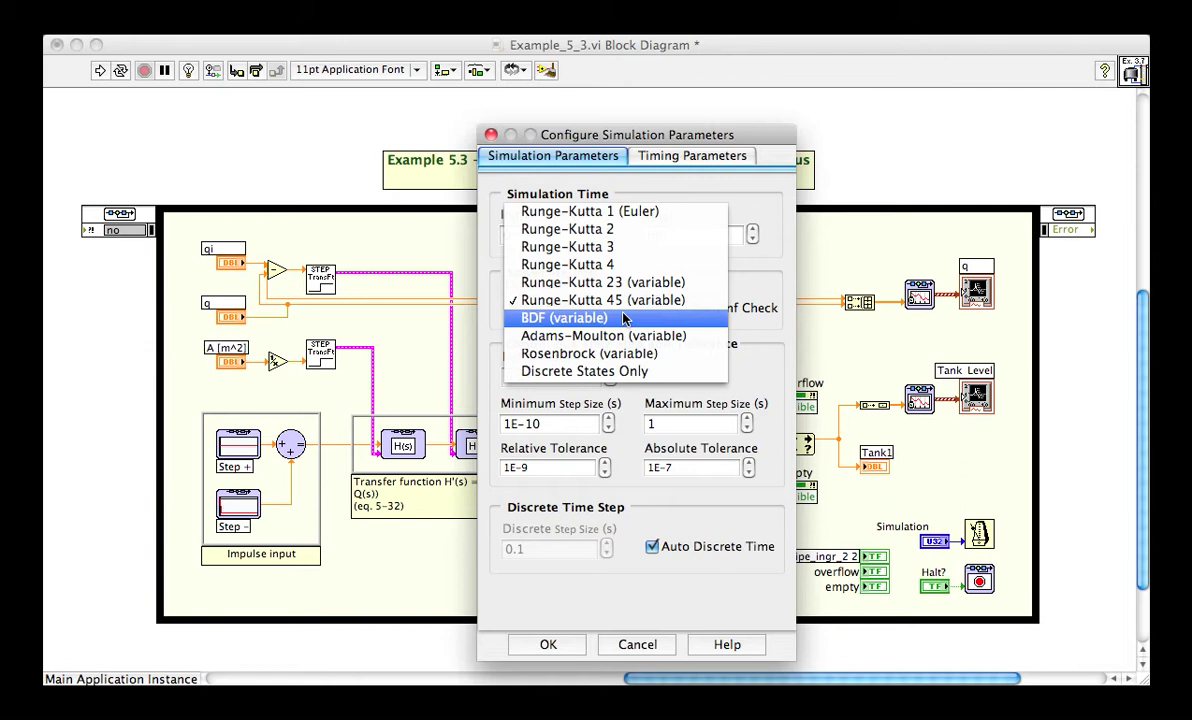
click(629, 308)
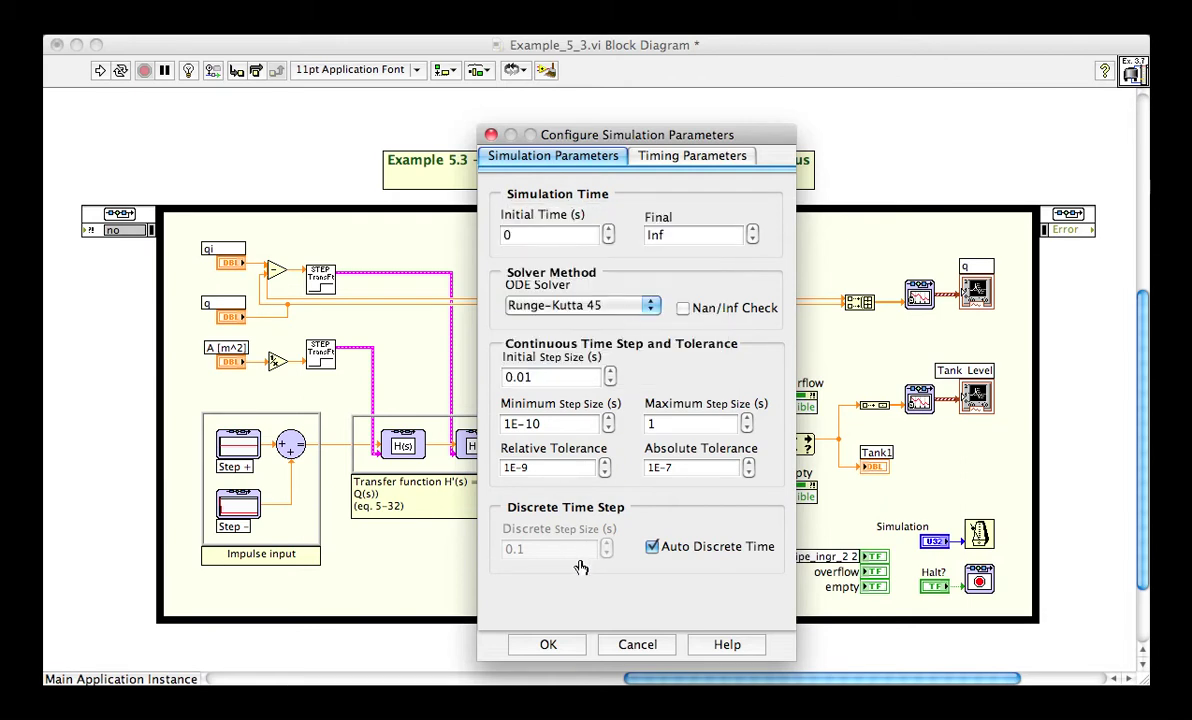
click(548, 645)
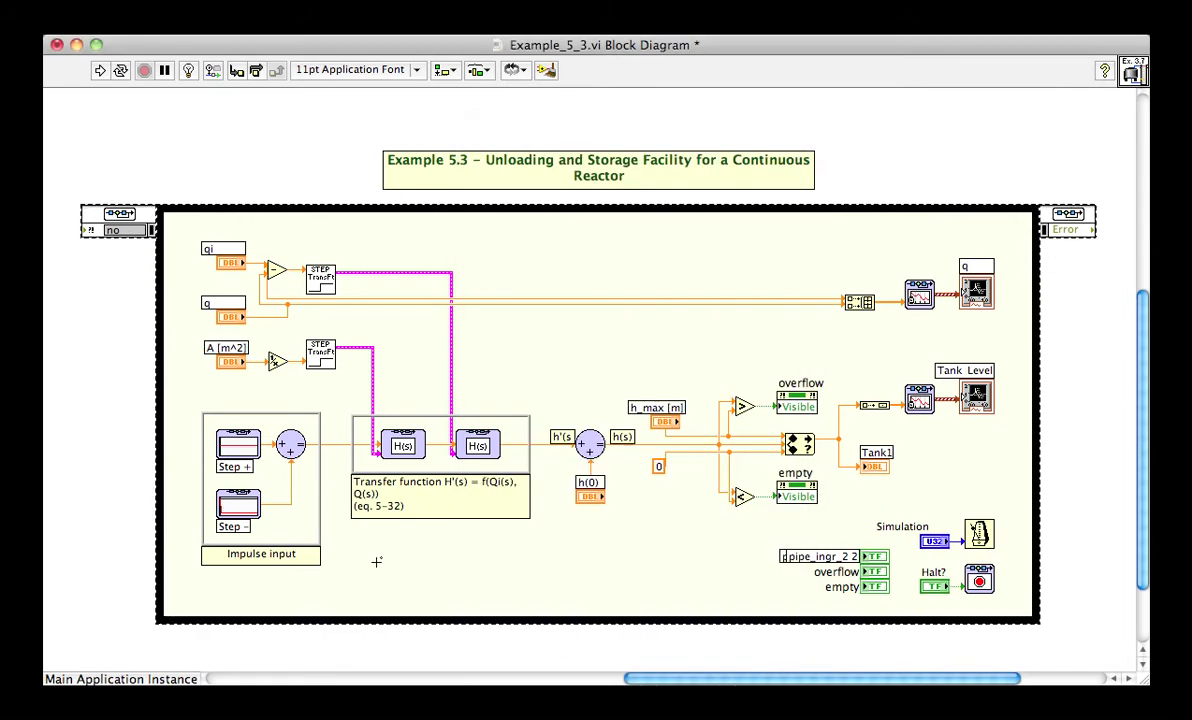
double_click(247, 449)
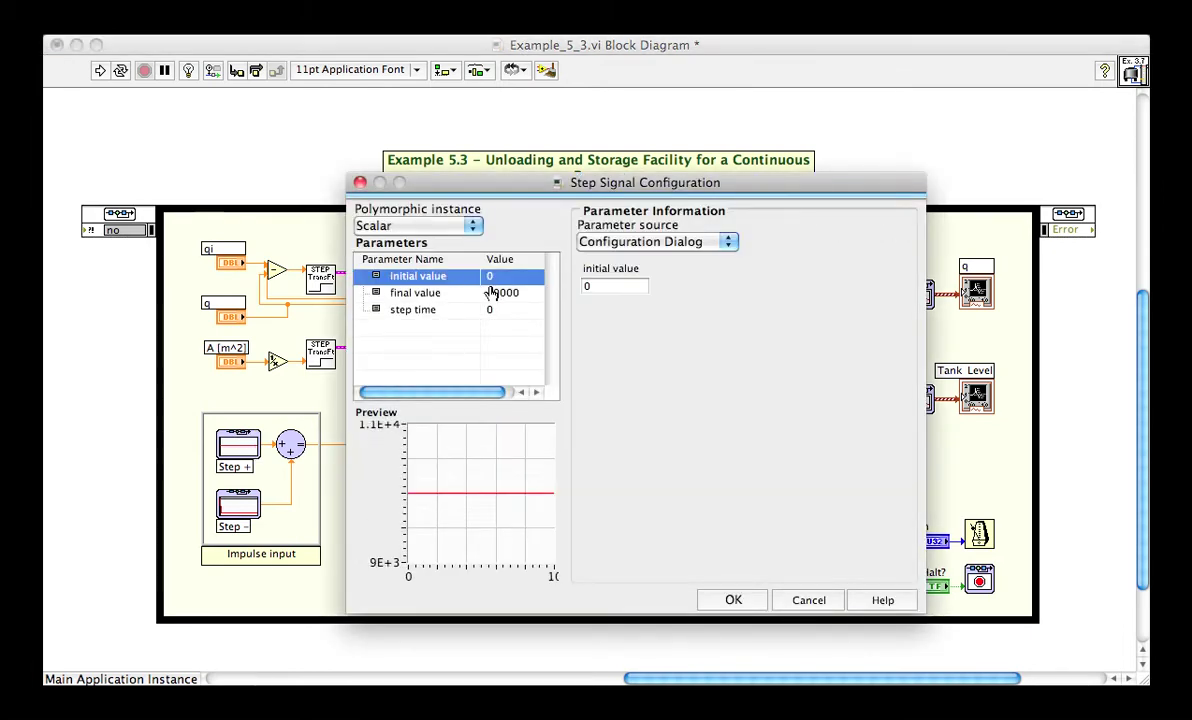
click(727, 601)
click(479, 450)
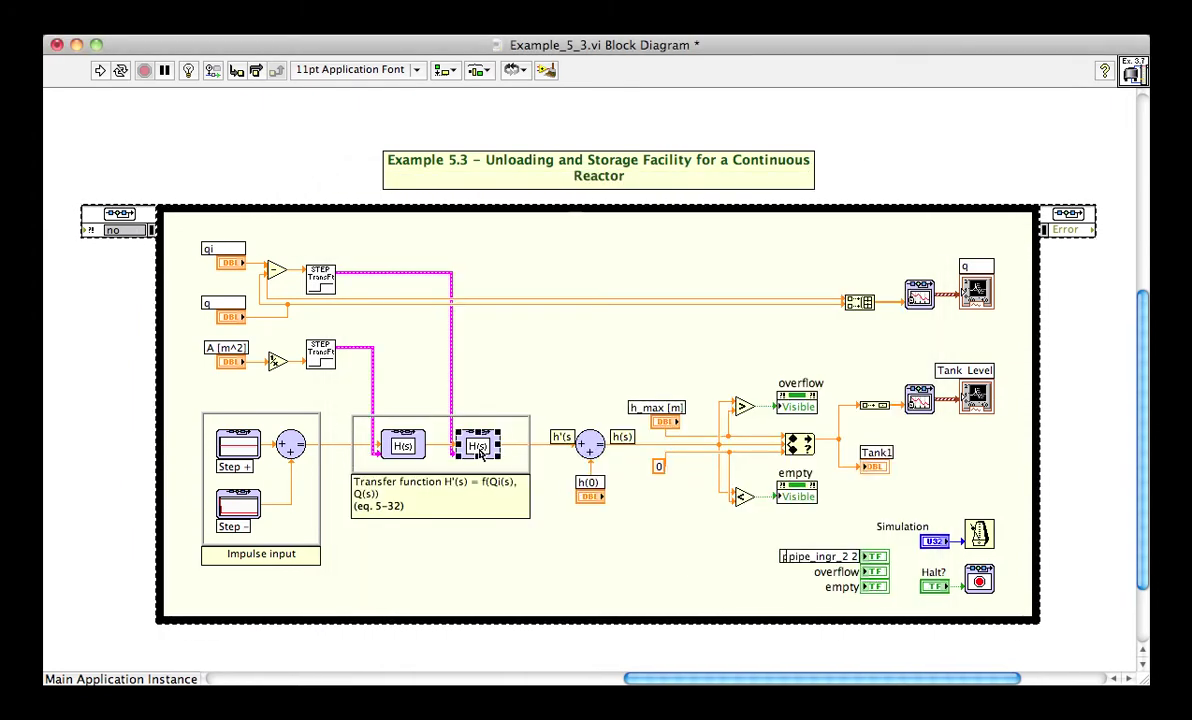
double_click(479, 450)
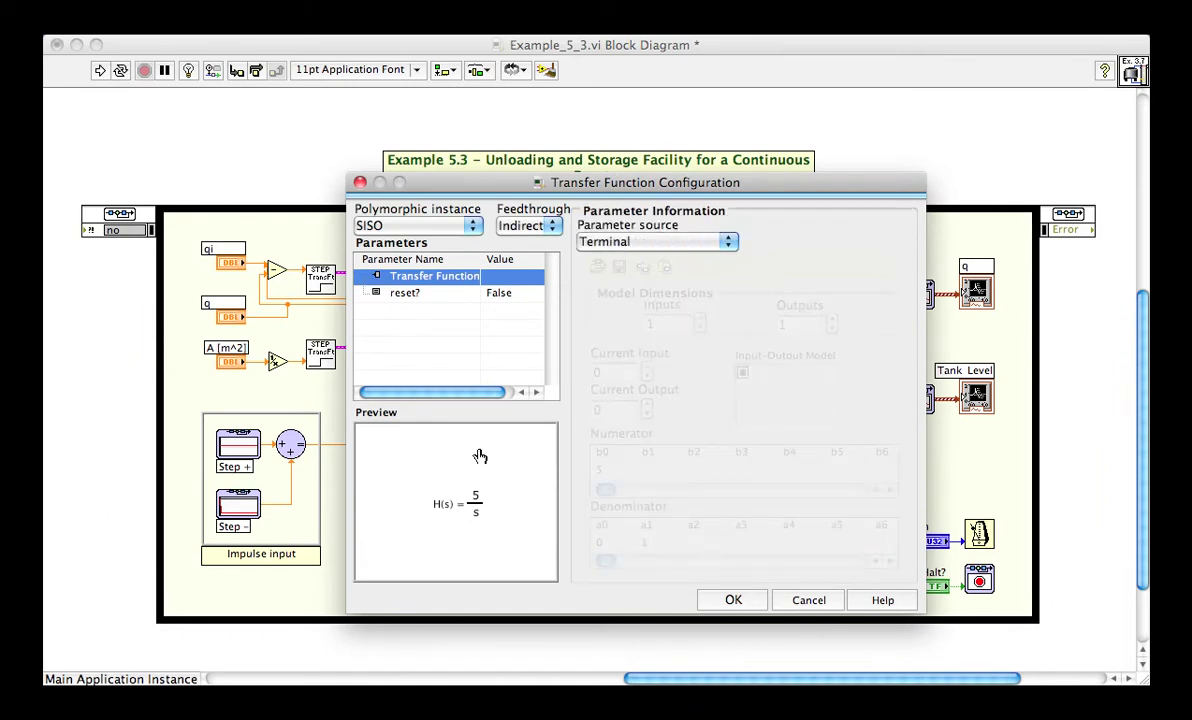
click(729, 243)
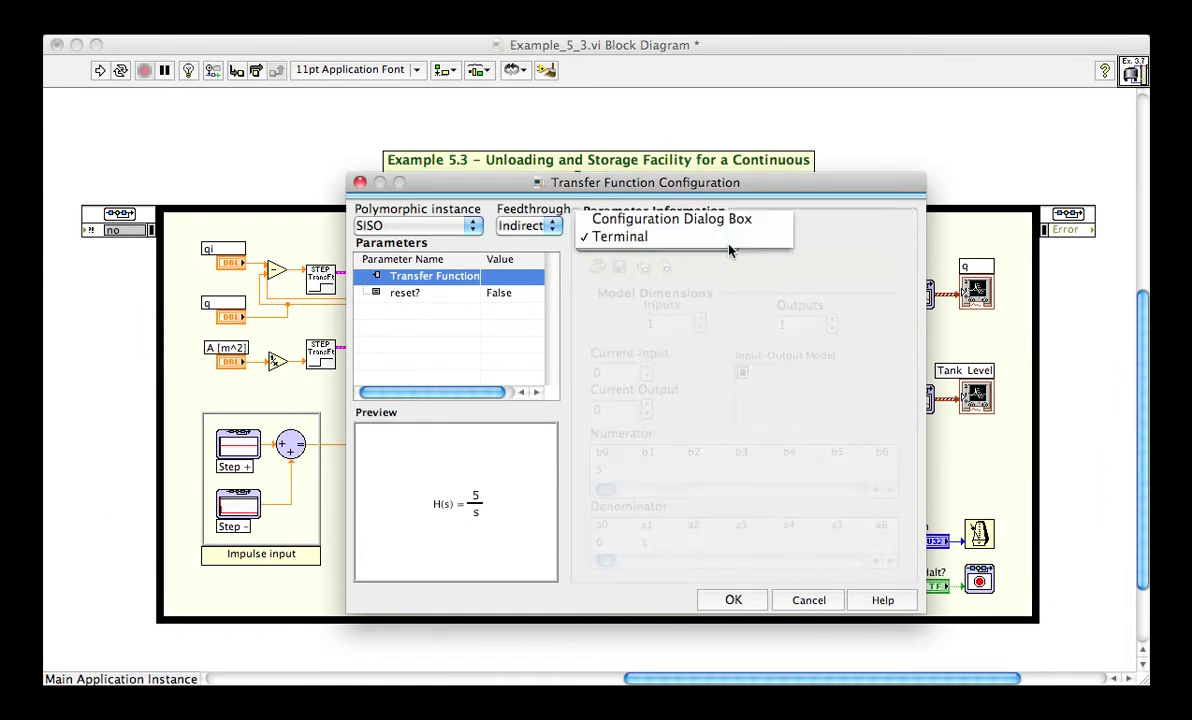
click(729, 240)
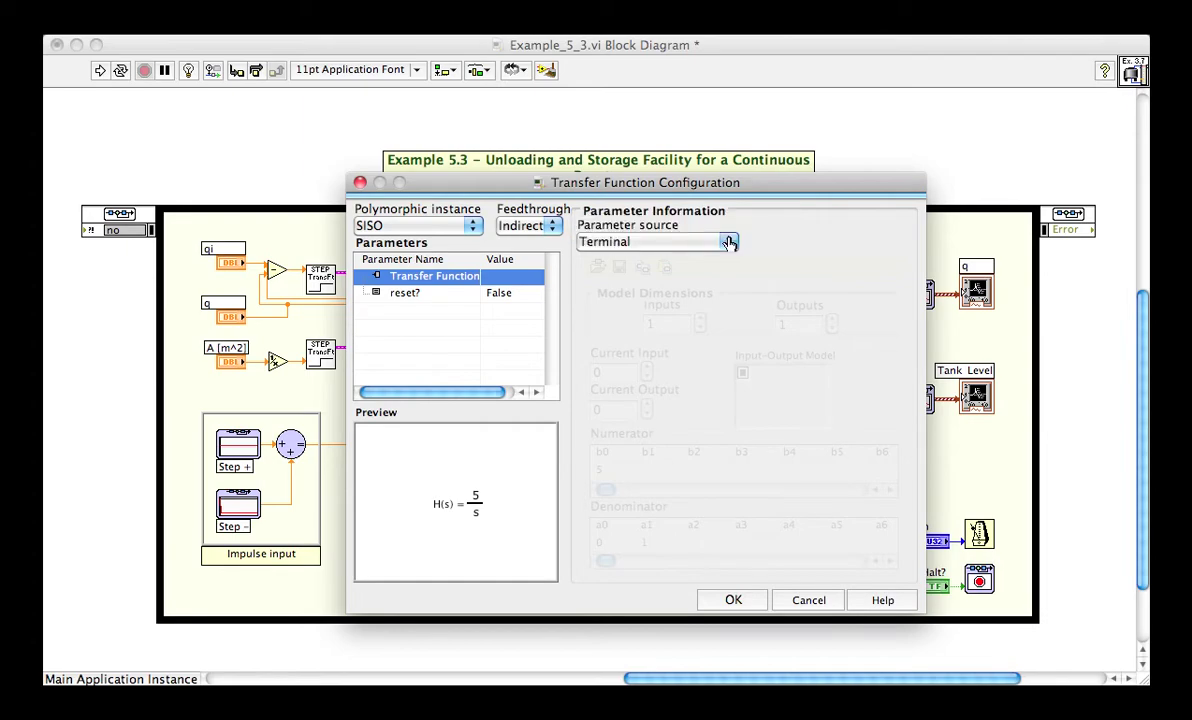
click(722, 604)
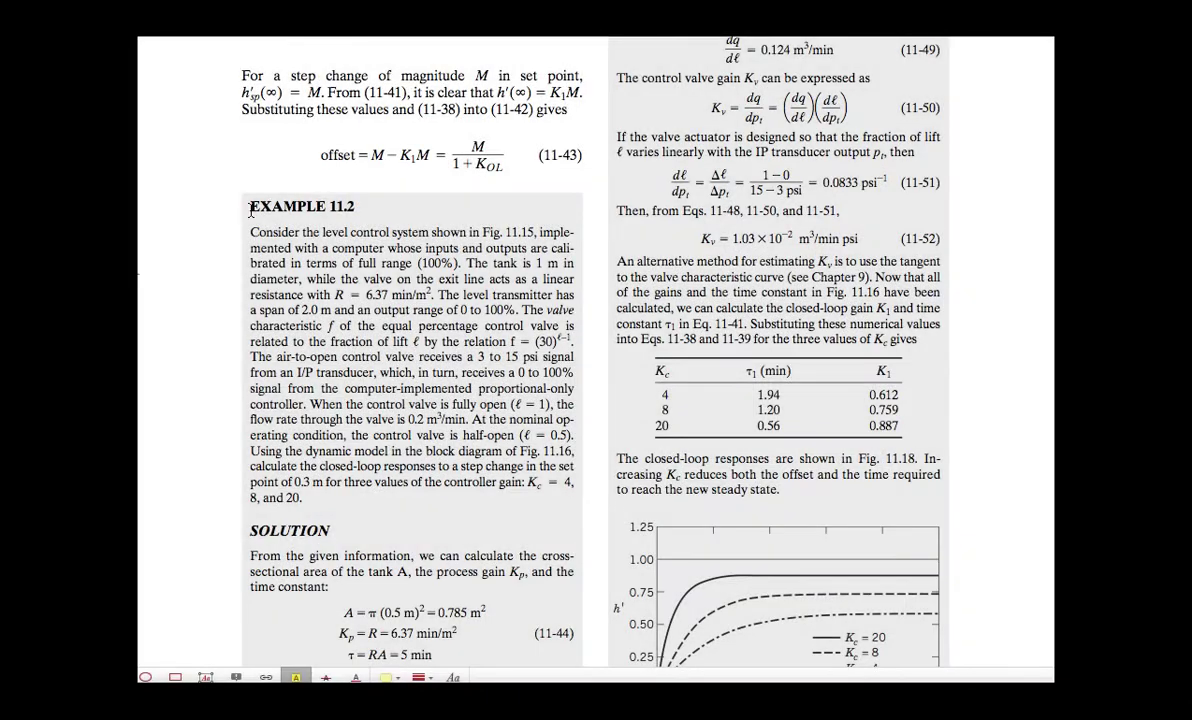
- Highlight the Example 11.2 problem statement and the Figure 11.15 caption line
drag(274, 212, 416, 530)
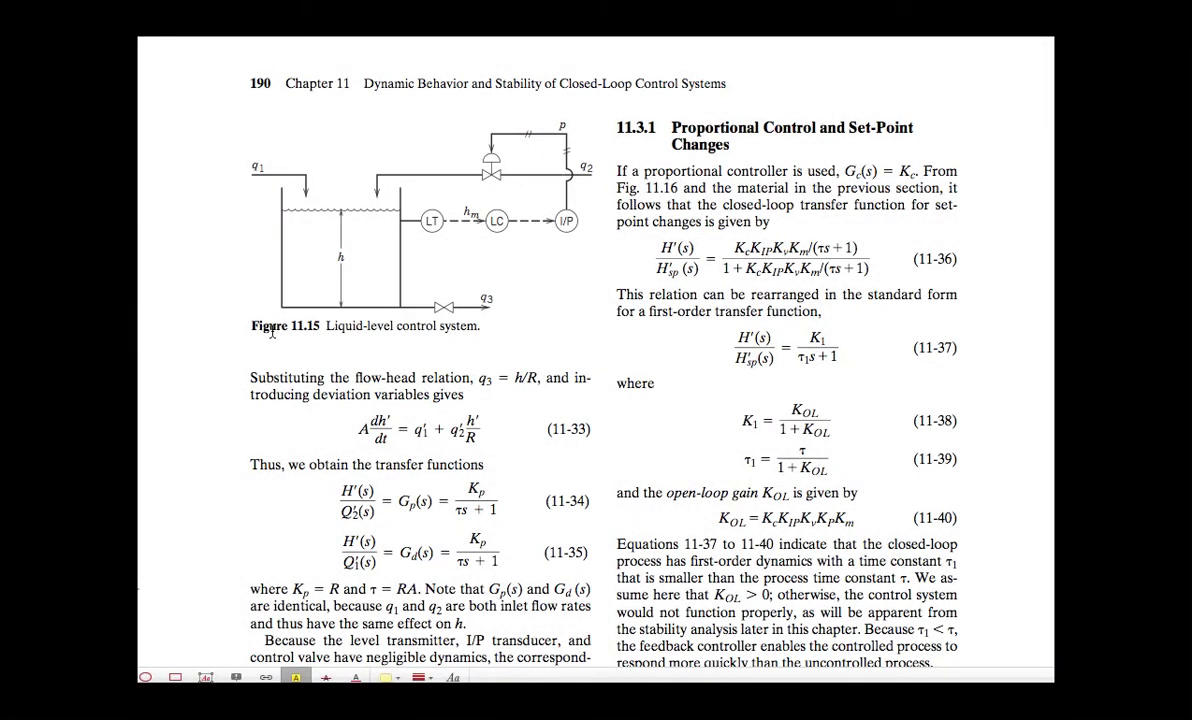
triple_click(271, 333)
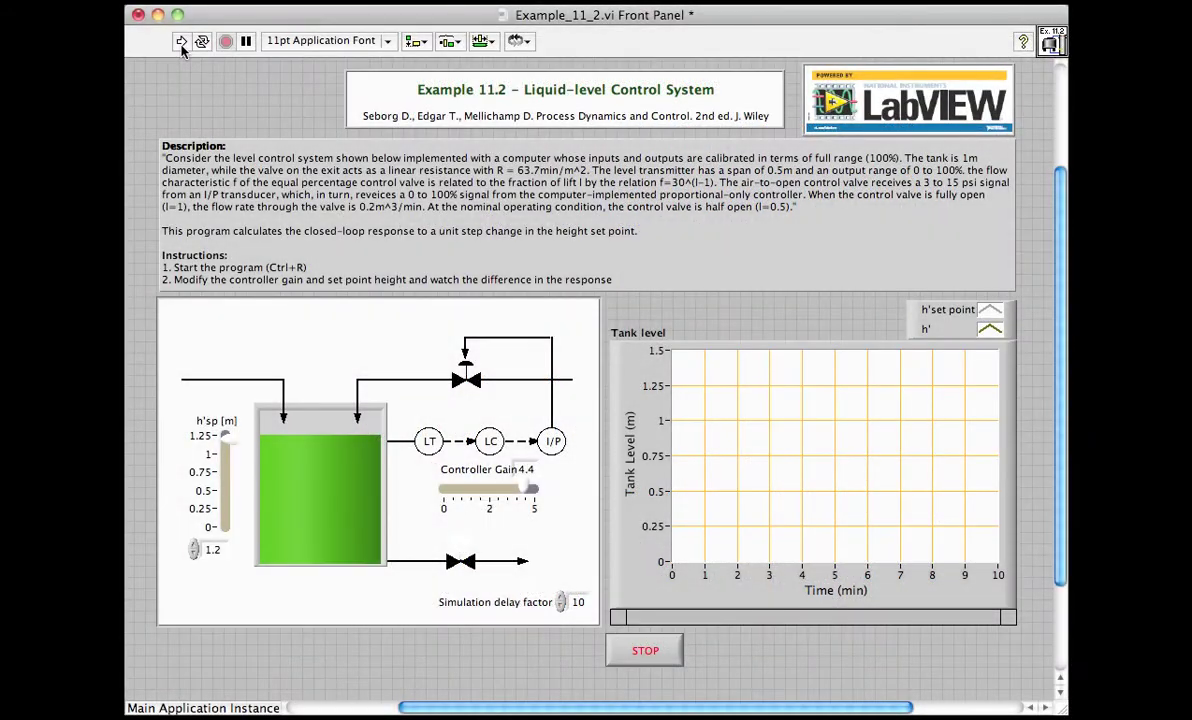
- Run the level simulation, varying set point (0.19, 1.17, 0.18, 1.15 m) and gain (0.5, 4.6)
click(181, 42)
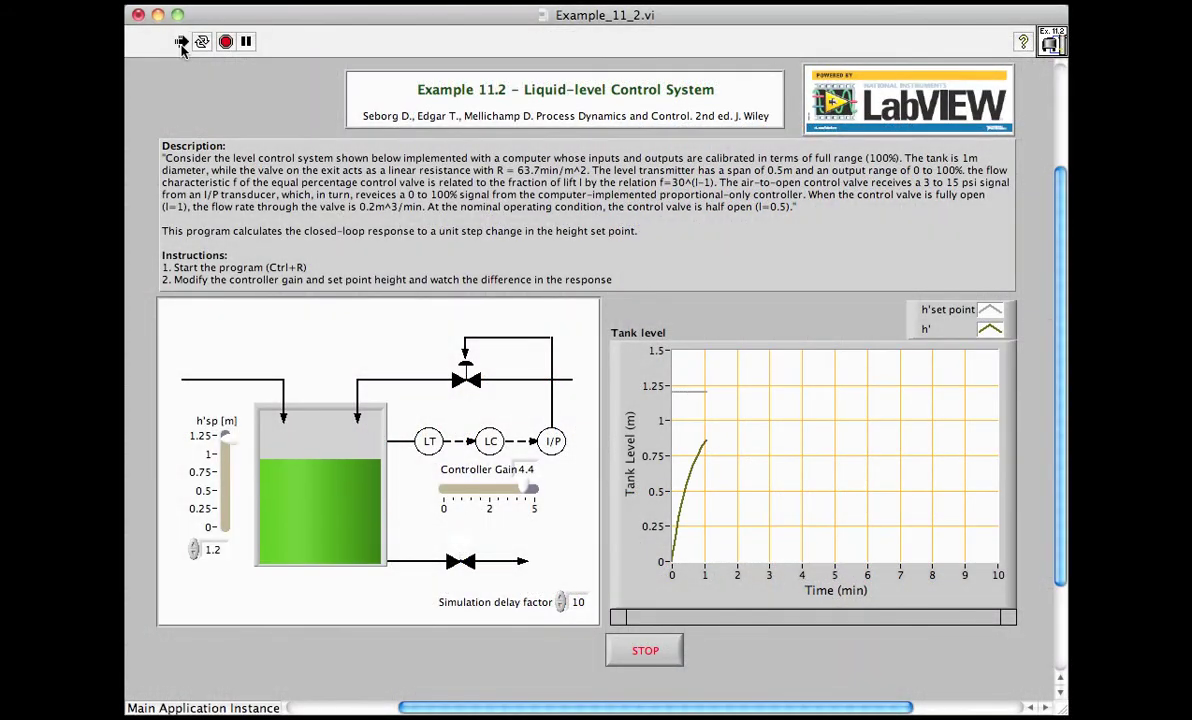
click(228, 519)
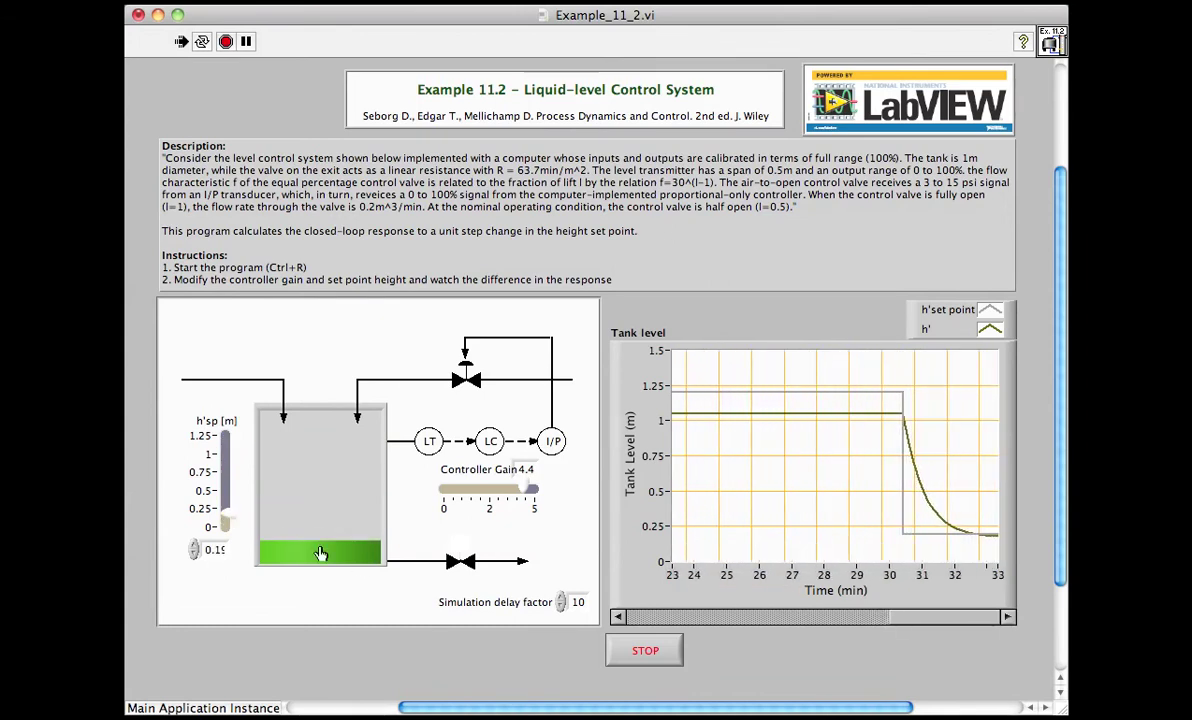
click(452, 493)
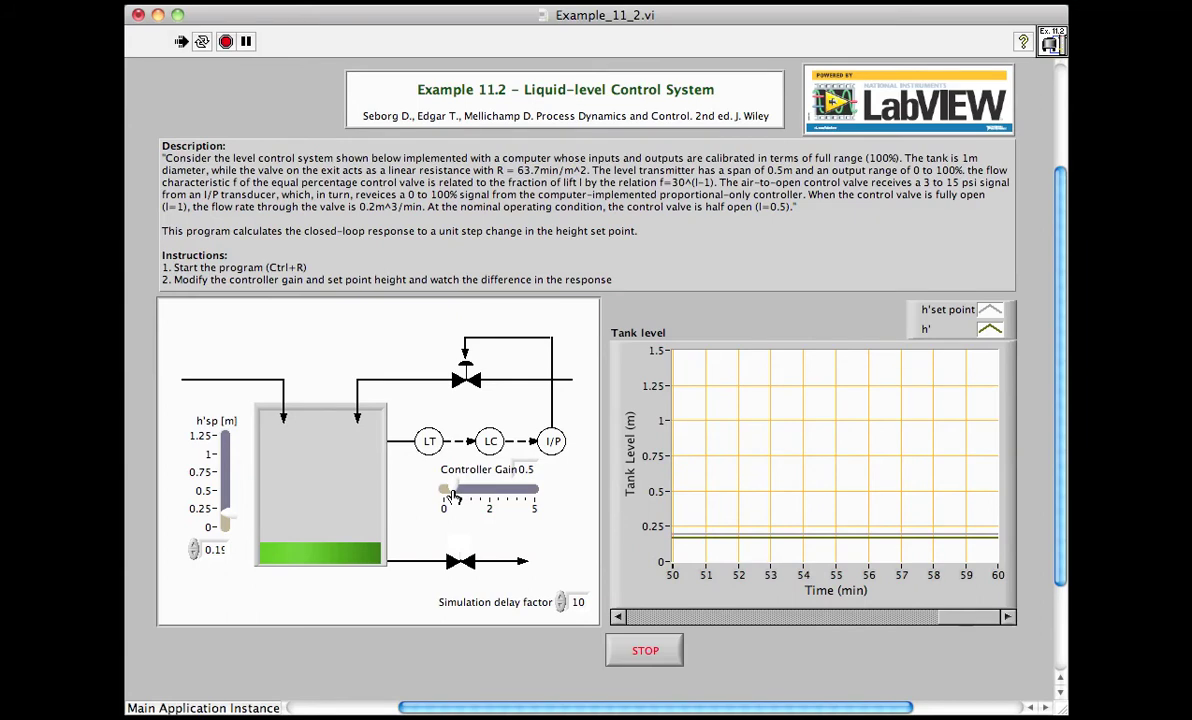
click(227, 445)
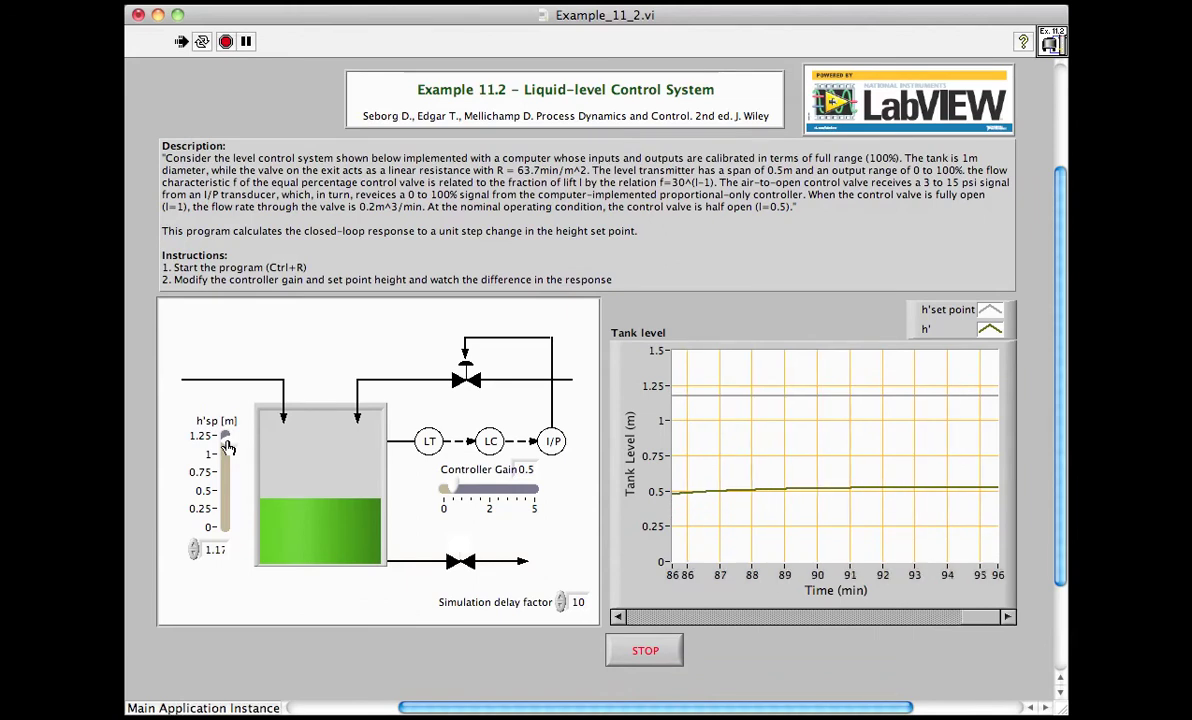
click(226, 519)
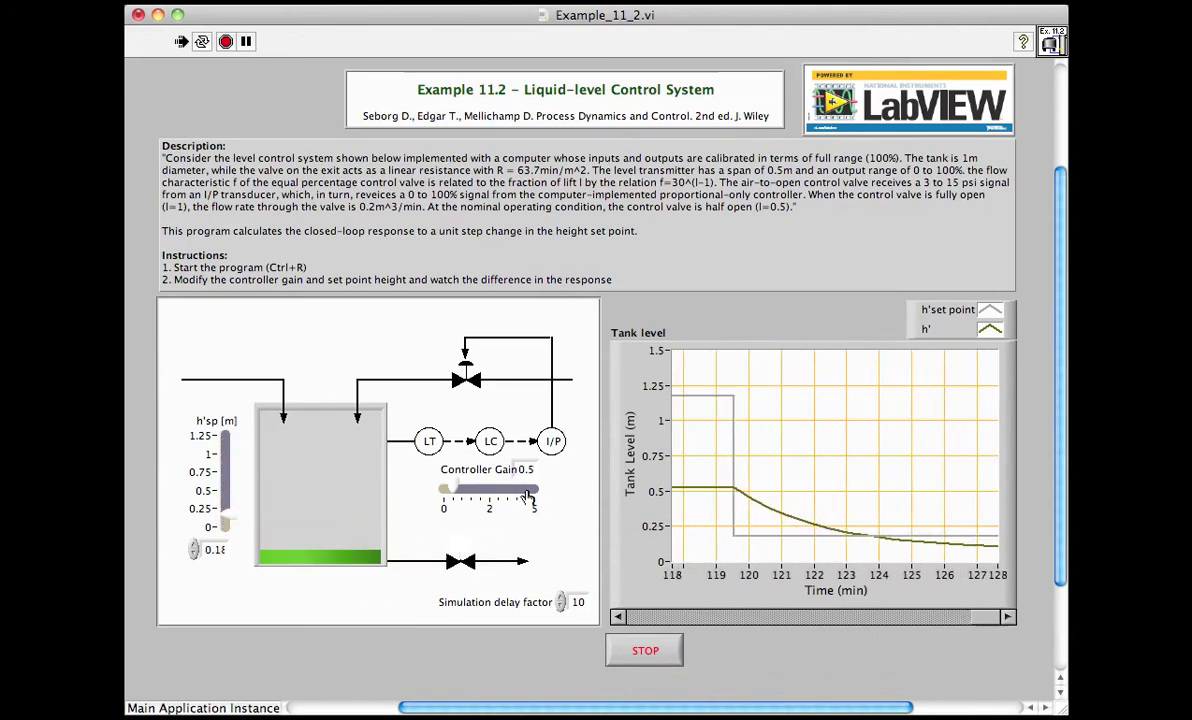
click(527, 497)
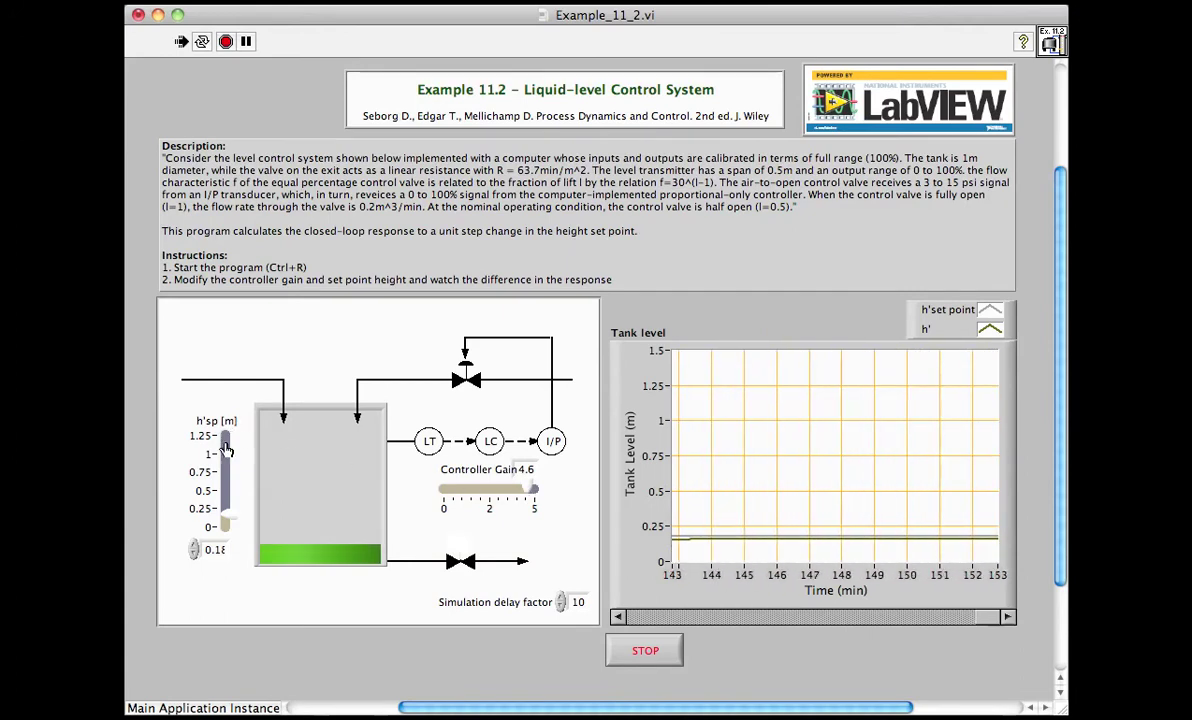
click(227, 451)
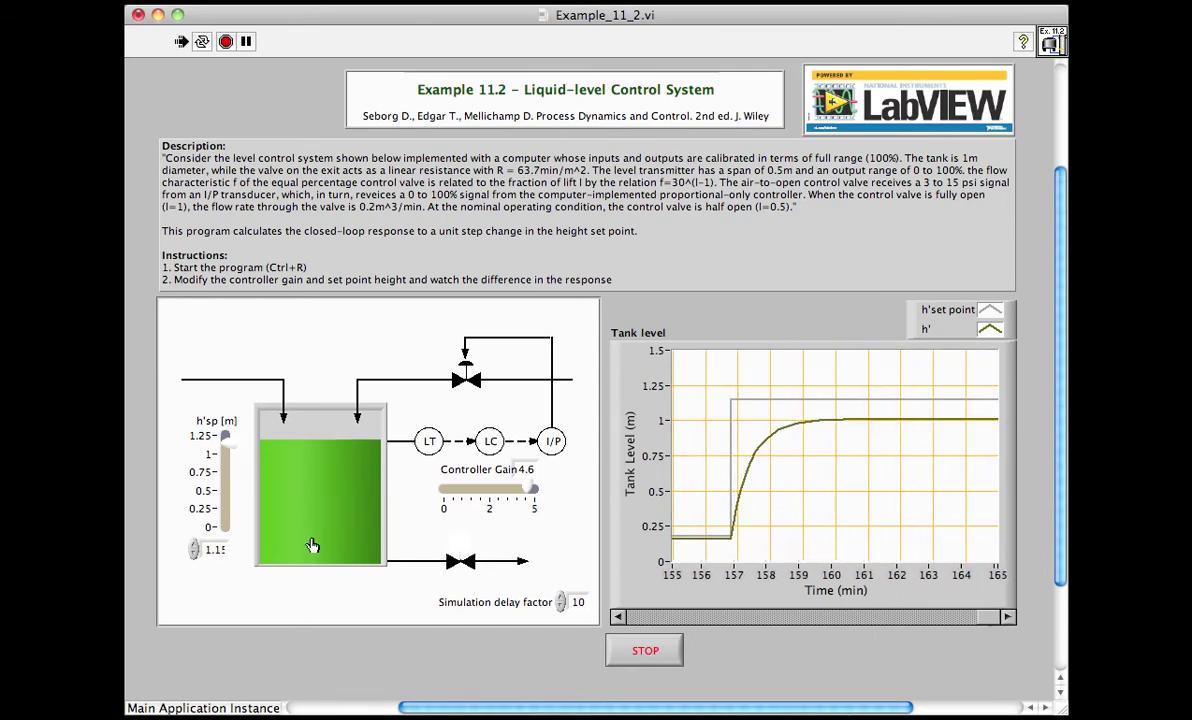
- Stop the simulation, inspect the Step + settings, then open the H(s) = 6.37/(5s+1) settings
click(645, 652)
key(ctrl+e)
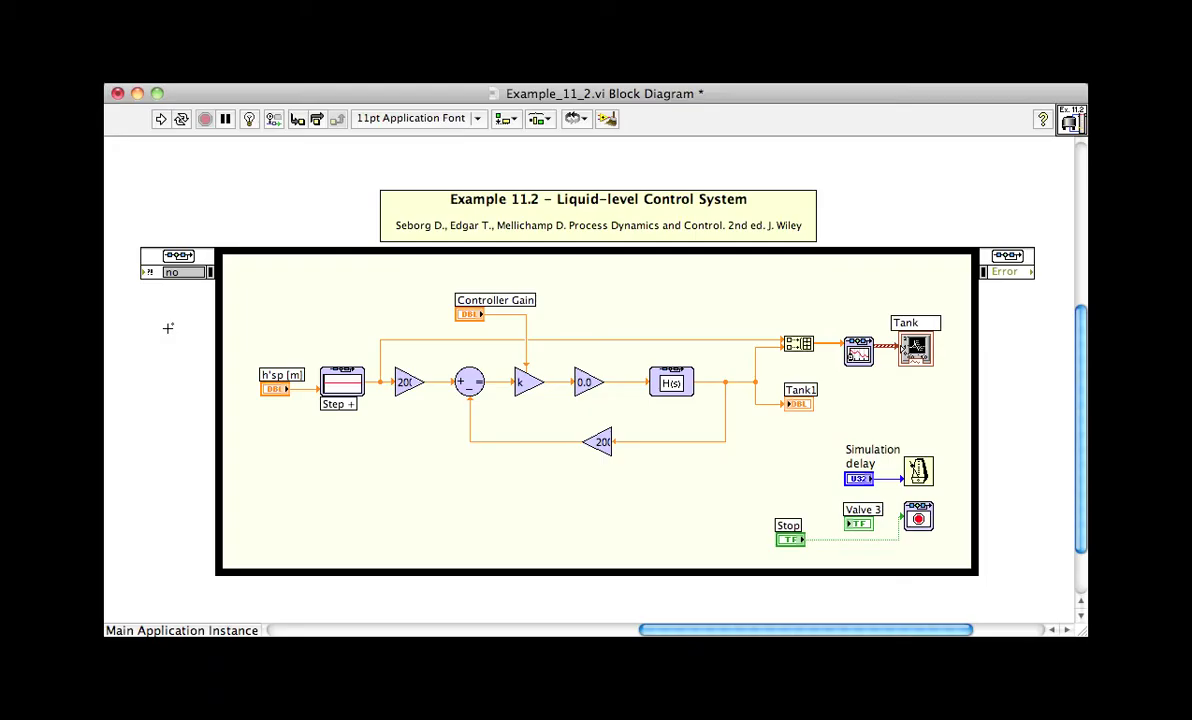
double_click(349, 383)
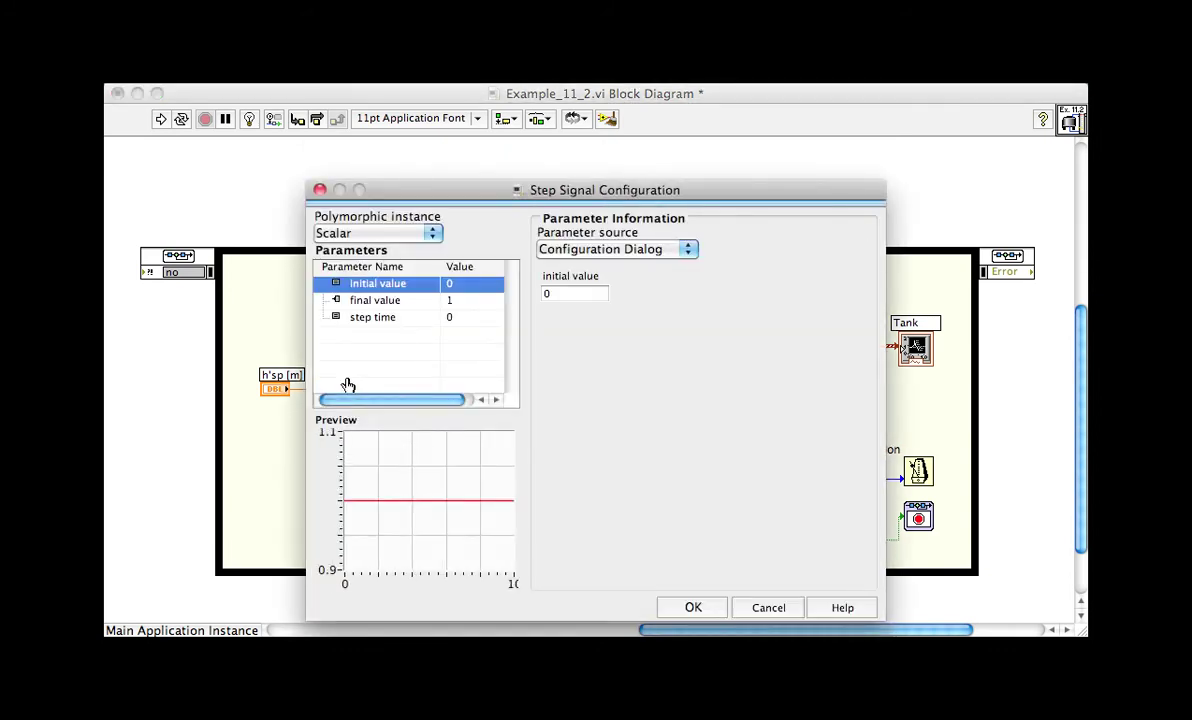
click(686, 609)
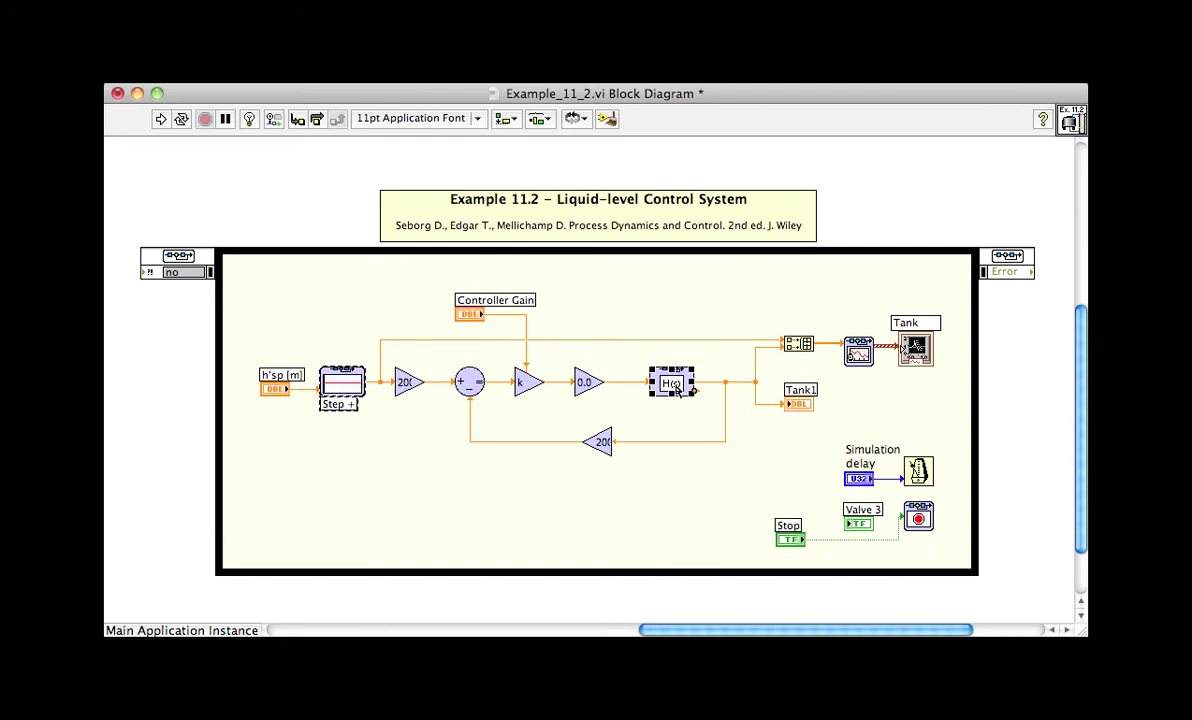
double_click(674, 385)
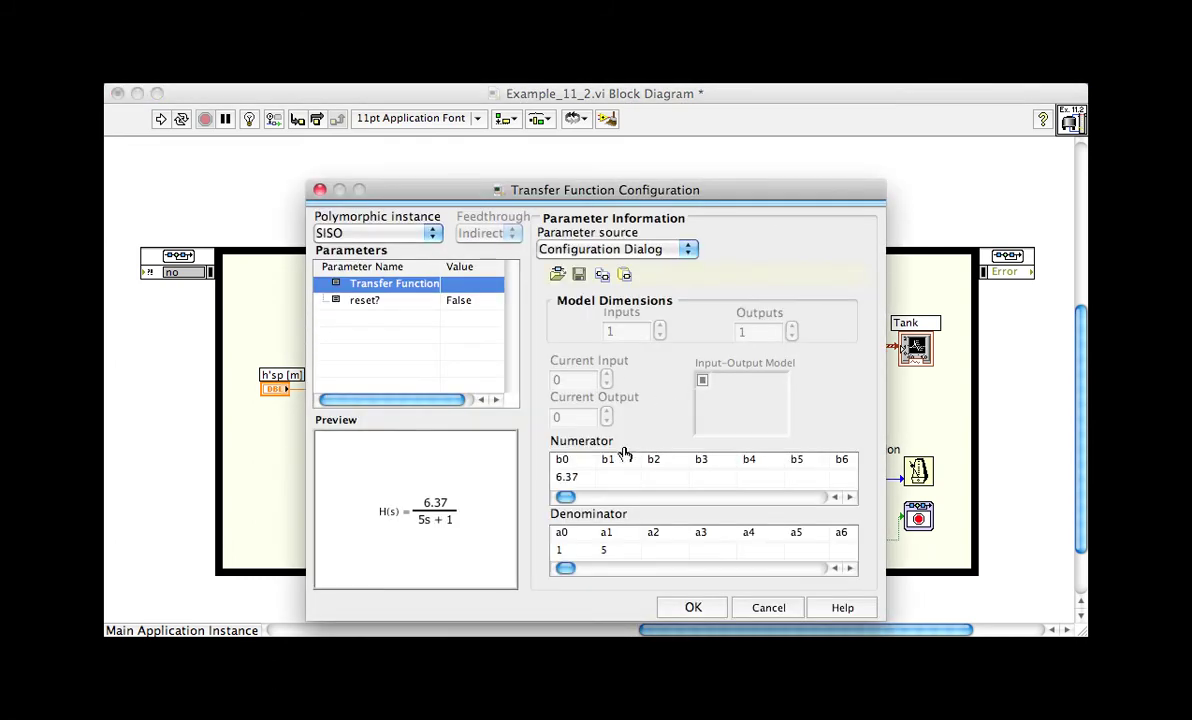
- Close the transfer function settings and run the diagram with Highlight Execution enabled
click(670, 608)
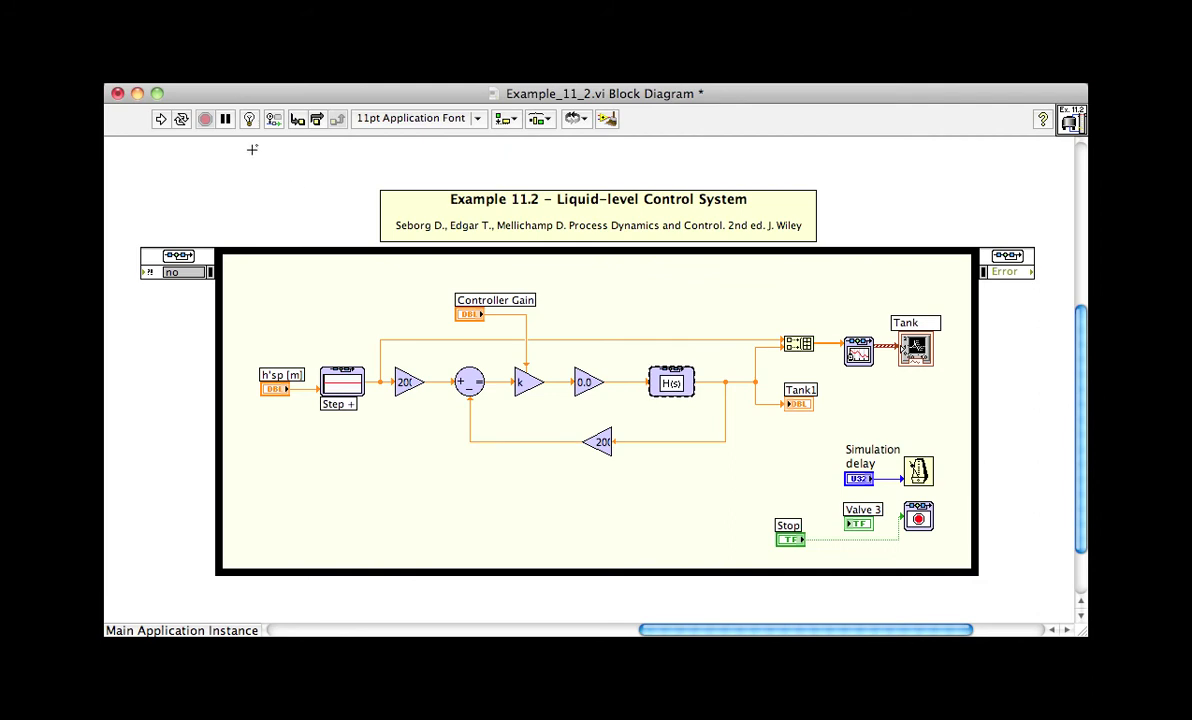
click(249, 119)
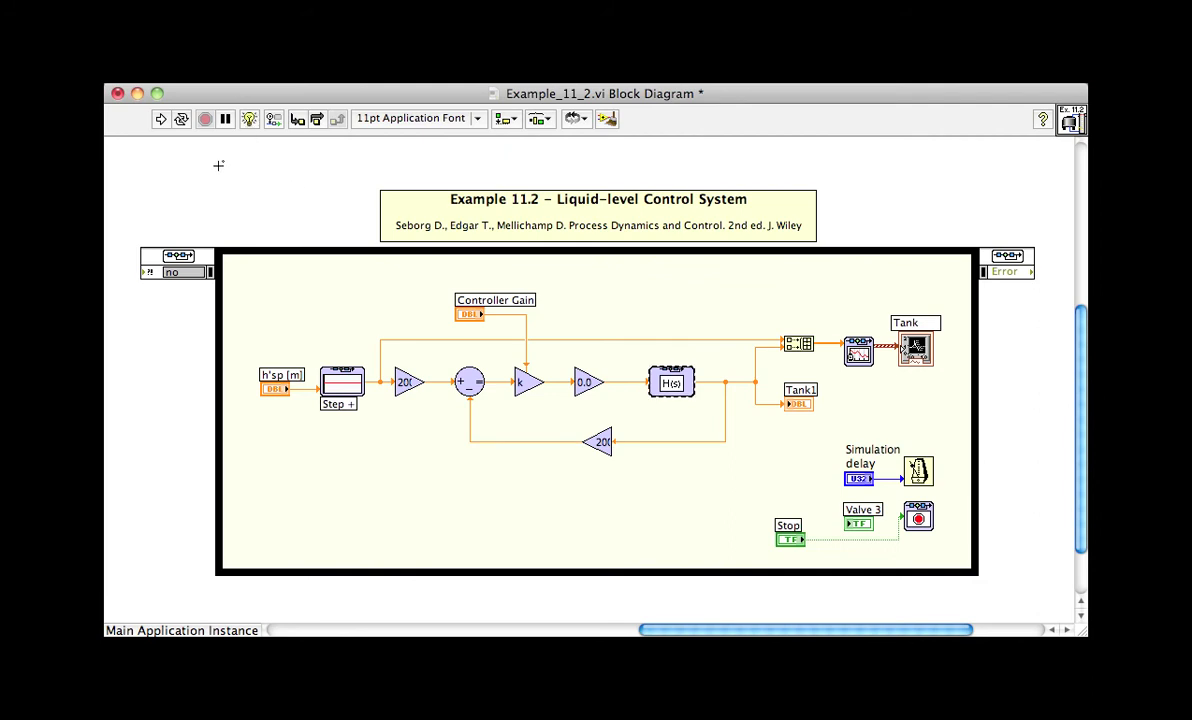
click(160, 119)
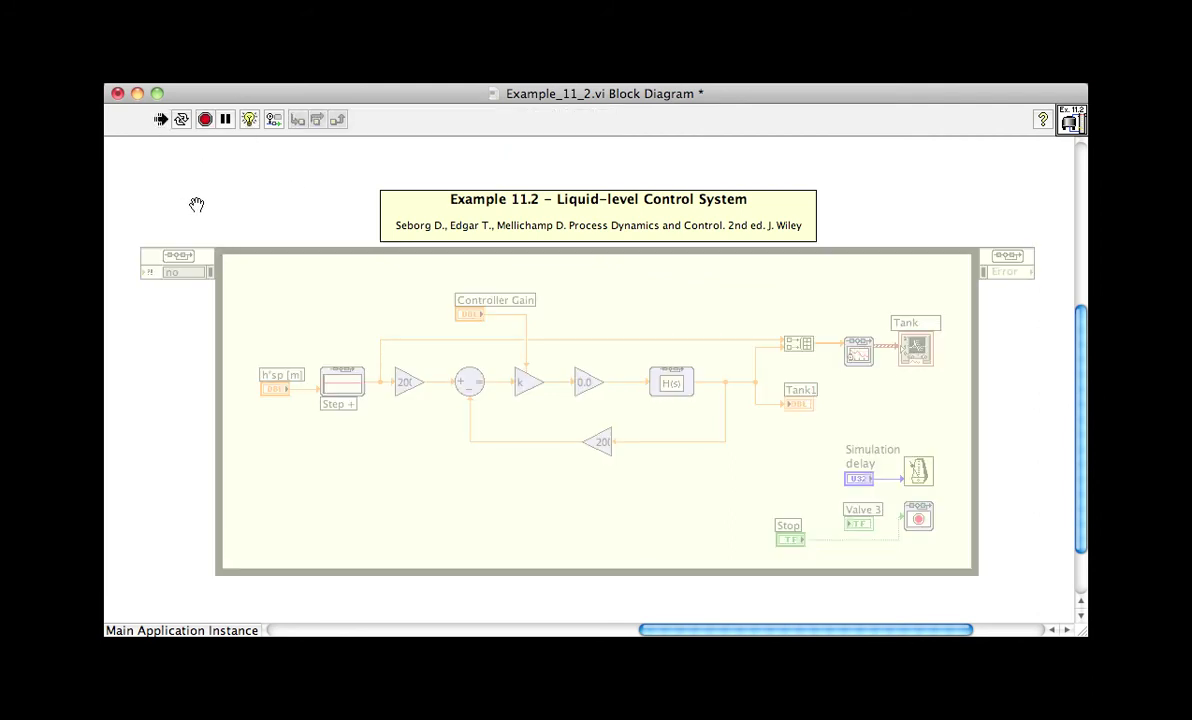